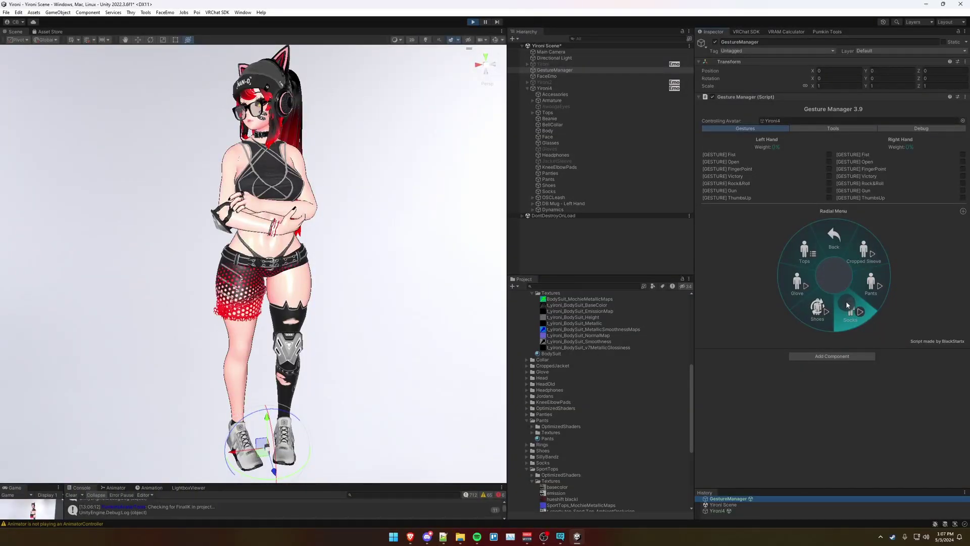
Step: Toggle the Cropped Sleeve and the Pants from the avatar's radial menu to preview their dissolve effects
{"action": "left_click", "coordinate": [864, 250]}
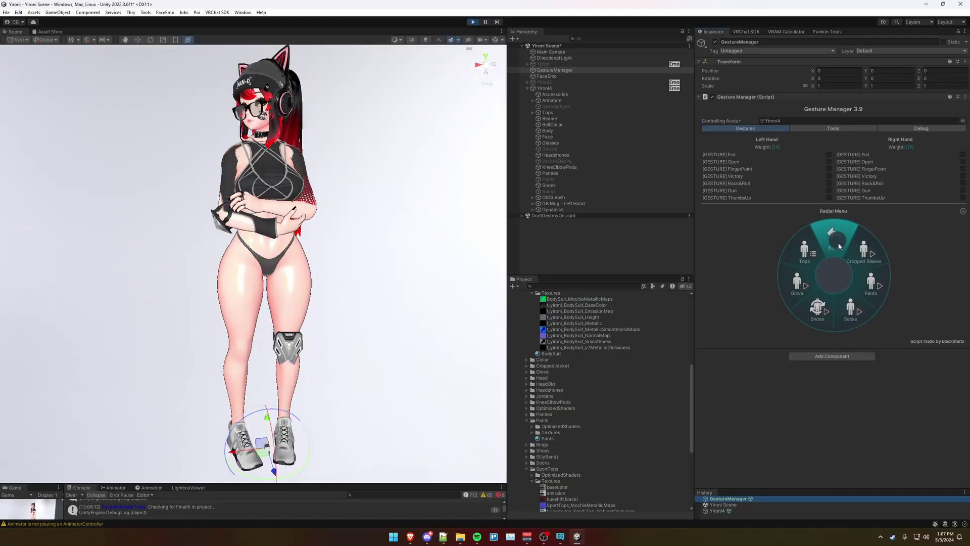
{"action": "left_click", "coordinate": [865, 292]}
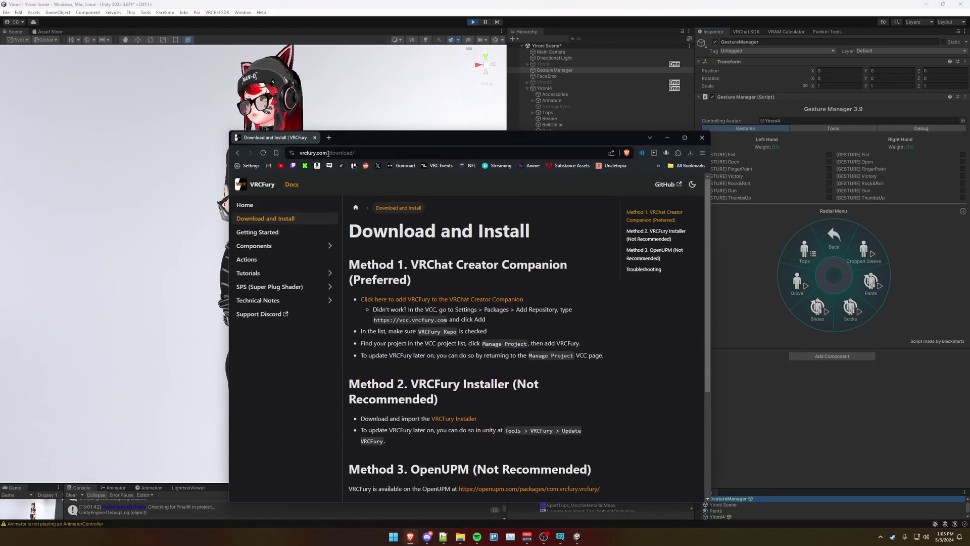
Step: Switch to the browser and add VRCFury to the VRChat Creator Companion from its Download and Install page
{"action": "left_click", "coordinate": [440, 301]}
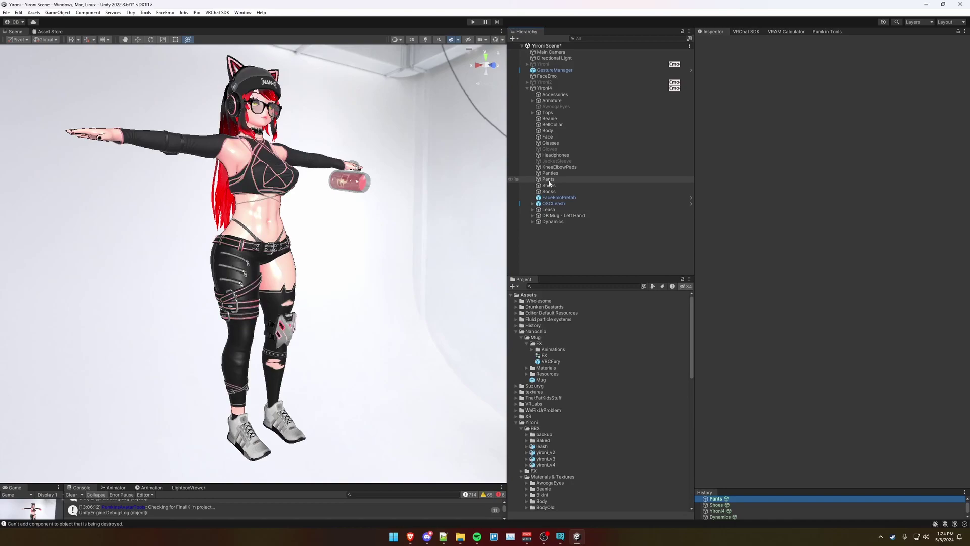
Step: Select the Pants mesh of Yironi4 and set its material's Rendering Preset to Cutout
{"action": "left_click", "coordinate": [549, 180]}
{"action": "scroll", "coordinate": [820, 204], "scroll_direction": "down", "scroll_amount": 3}
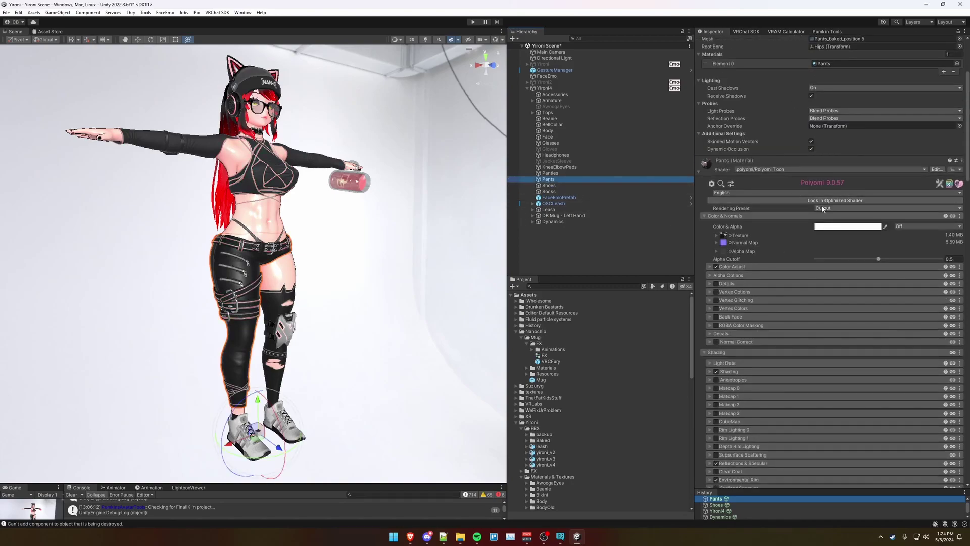
{"action": "left_click", "coordinate": [838, 208]}
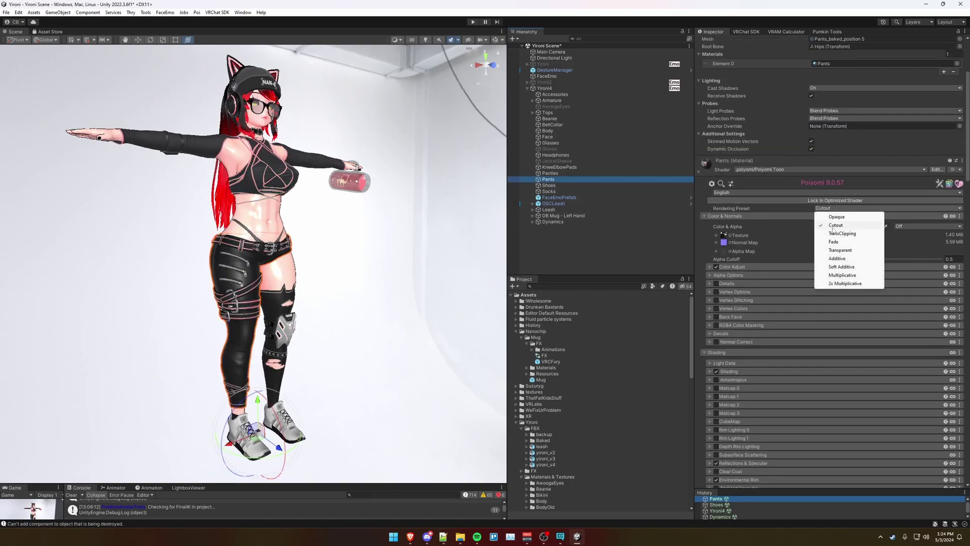
{"action": "left_click", "coordinate": [836, 226]}
Step: Find the Dissolve settings under Special FX in the pants material and check the Dissolve Type
{"action": "scroll", "coordinate": [780, 236], "scroll_direction": "down", "scroll_amount": 10}
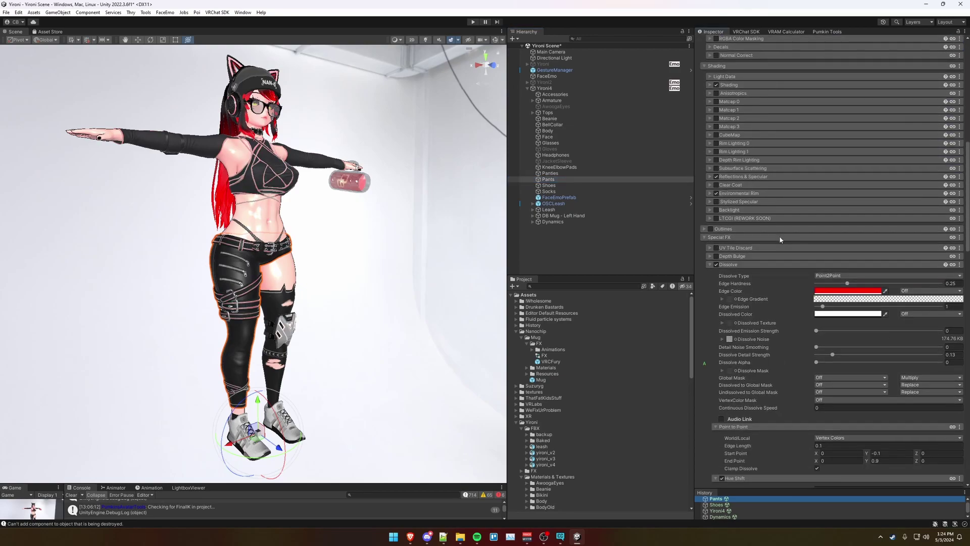
{"action": "scroll", "coordinate": [722, 217], "scroll_direction": "down", "scroll_amount": 3}
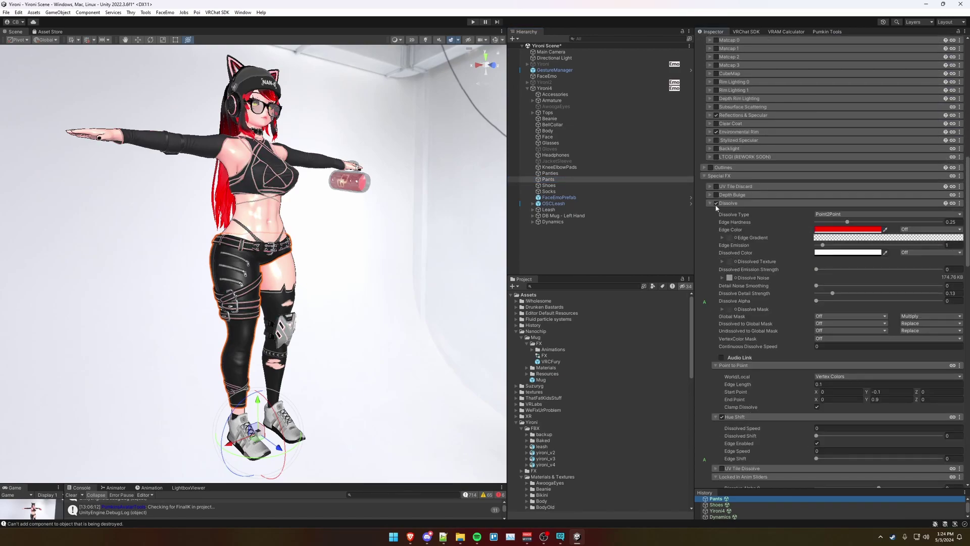
{"action": "scroll", "coordinate": [761, 223], "scroll_direction": "down", "scroll_amount": 2}
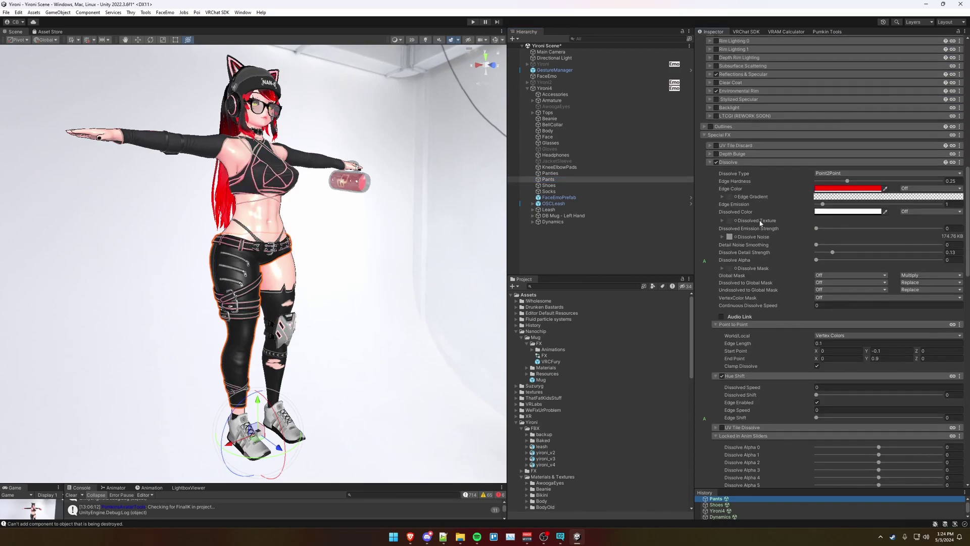
{"action": "left_click", "coordinate": [820, 173]}
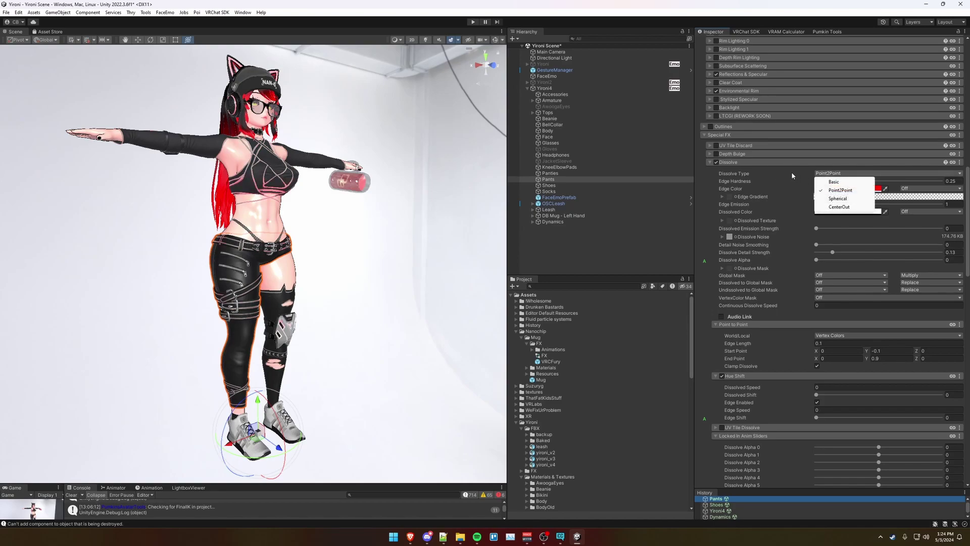
{"action": "left_click", "coordinate": [793, 175]}
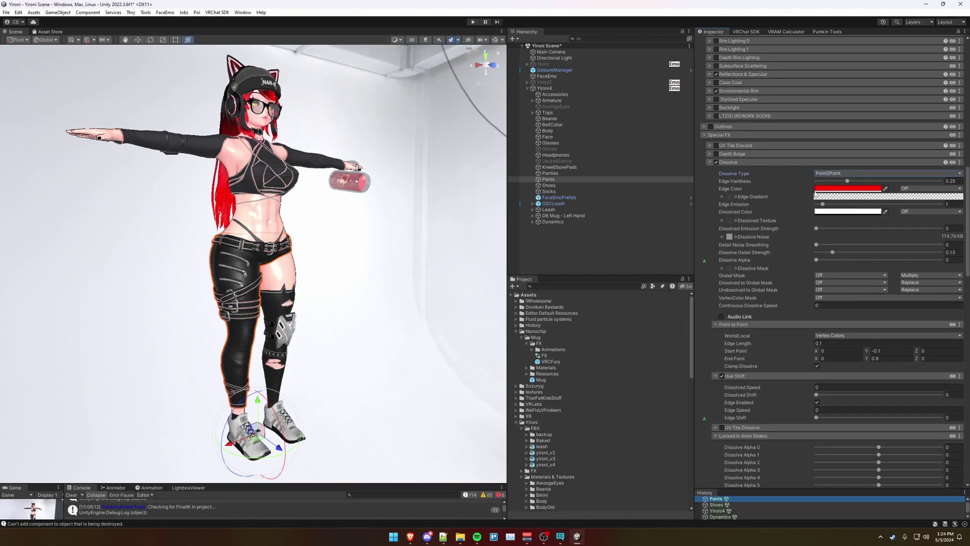
Step: Check the dissolve Edge Color and set the Dissolved Color's alpha to 0
{"action": "left_click", "coordinate": [833, 189]}
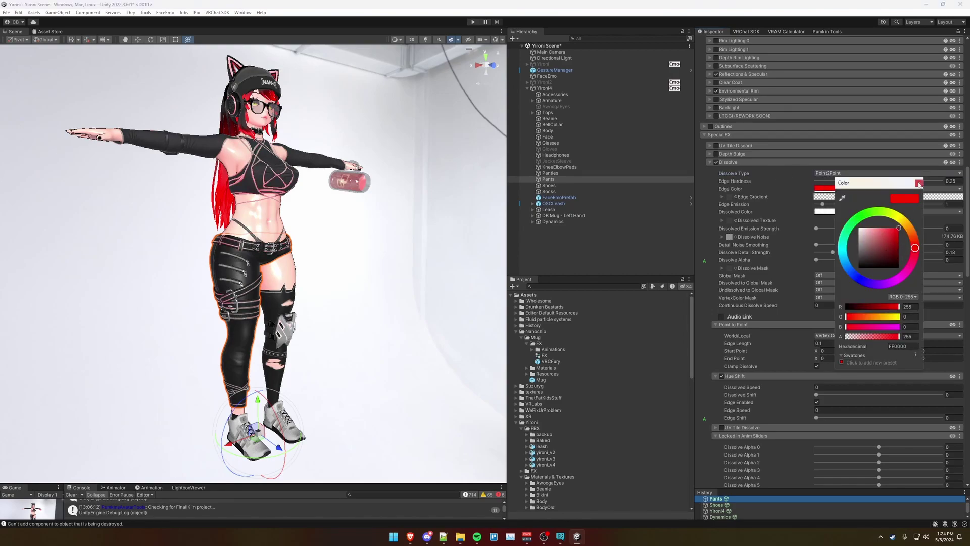
{"action": "left_click", "coordinate": [920, 185]}
{"action": "left_click", "coordinate": [827, 213]}
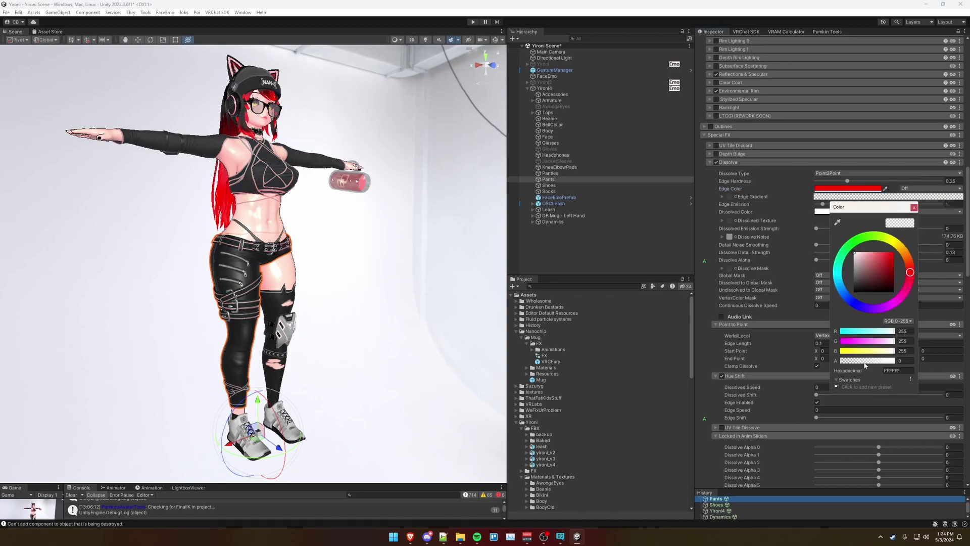
{"action": "left_click_drag", "start_coordinate": [865, 362], "coordinate": [814, 366]}
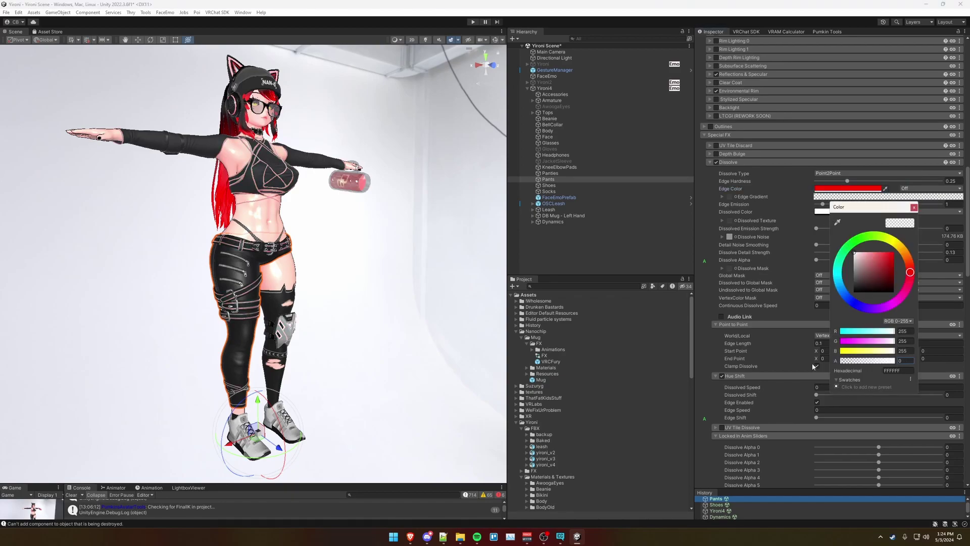
{"action": "left_click", "coordinate": [914, 207]}
Step: Search the available Dissolve Noise textures for "noise" and leave the picker without choosing another one
{"action": "scroll", "coordinate": [752, 210], "scroll_direction": "down", "scroll_amount": 2}
{"action": "left_click", "coordinate": [737, 197]}
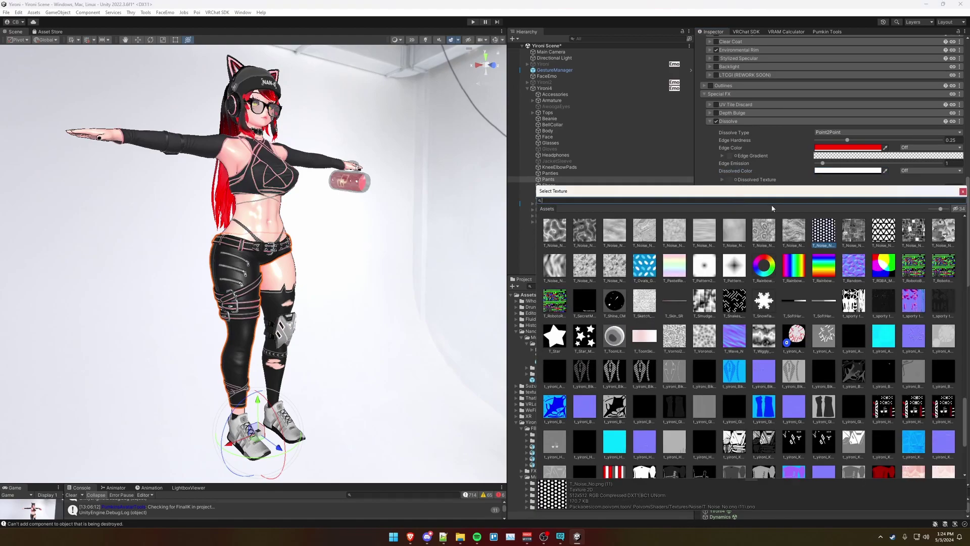
{"action": "type", "text": "noise"}
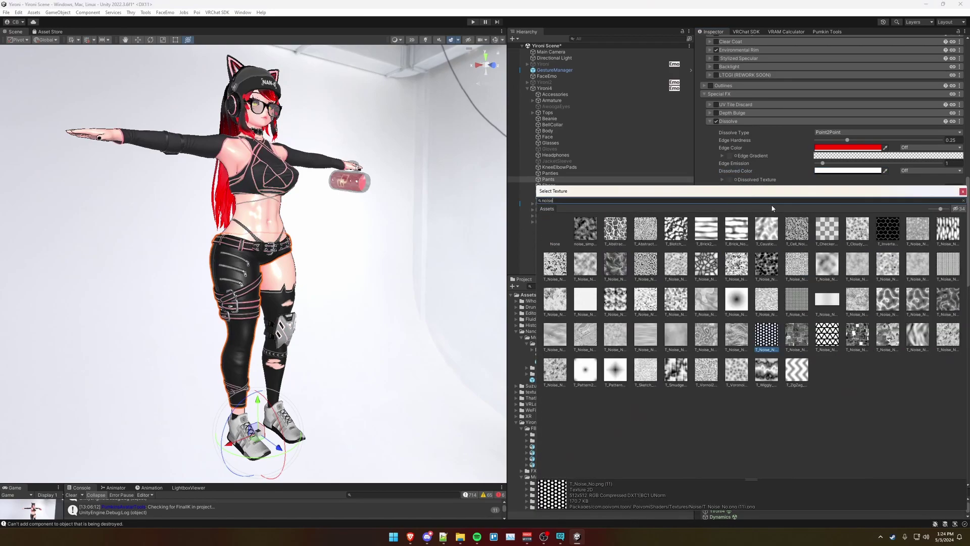
{"action": "left_click_drag", "start_coordinate": [788, 191], "coordinate": [642, 170]}
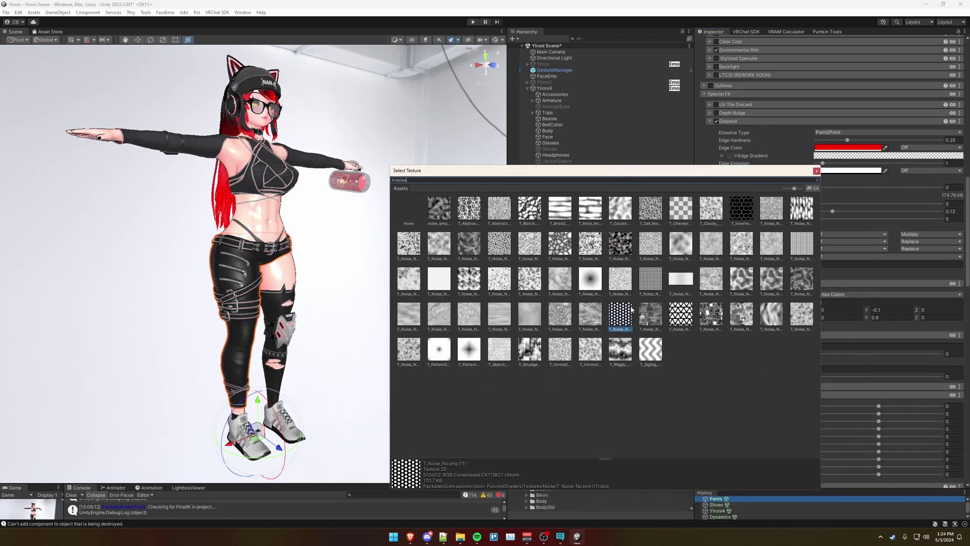
{"action": "left_click", "coordinate": [816, 171]}
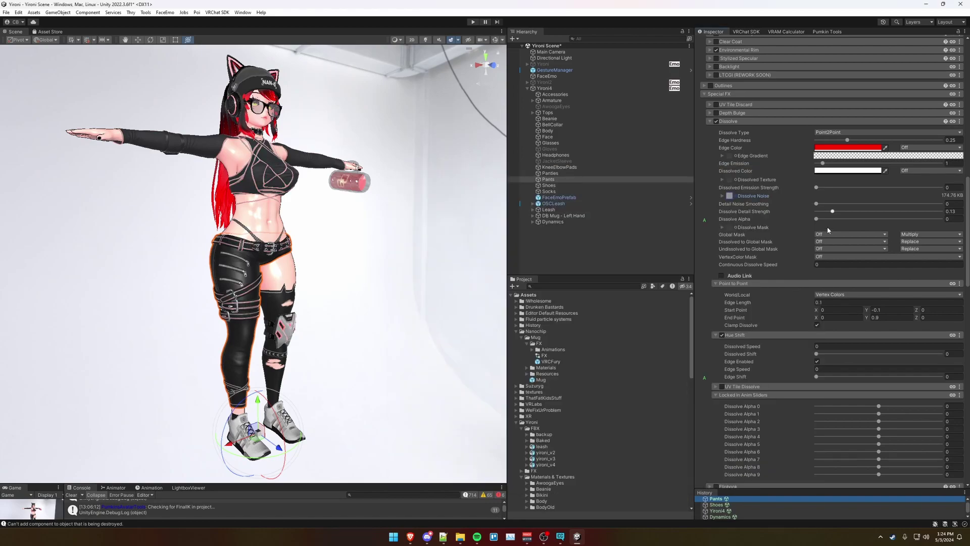
Step: Check the Animated (when locked) option of the Dissolve Alpha property
{"action": "right_click", "coordinate": [733, 221]}
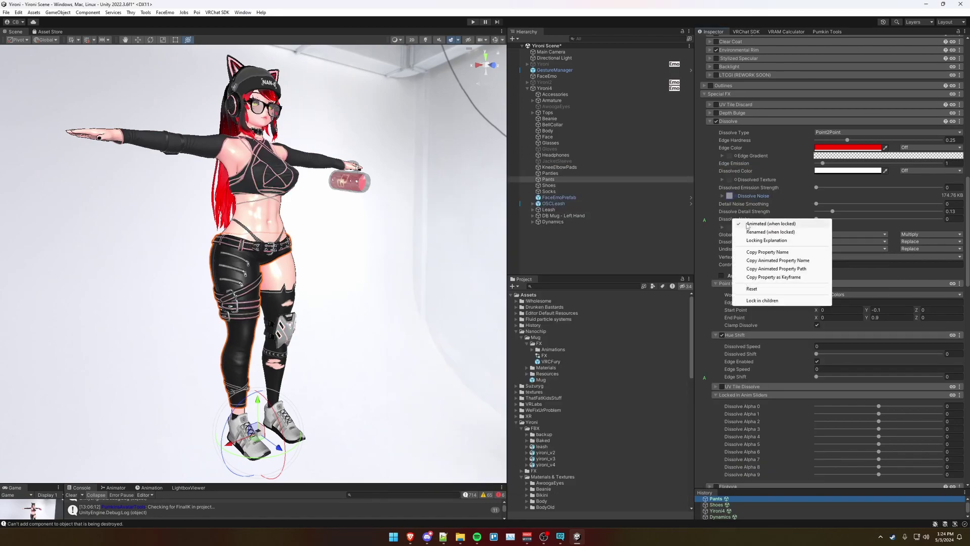
{"action": "left_click", "coordinate": [704, 221]}
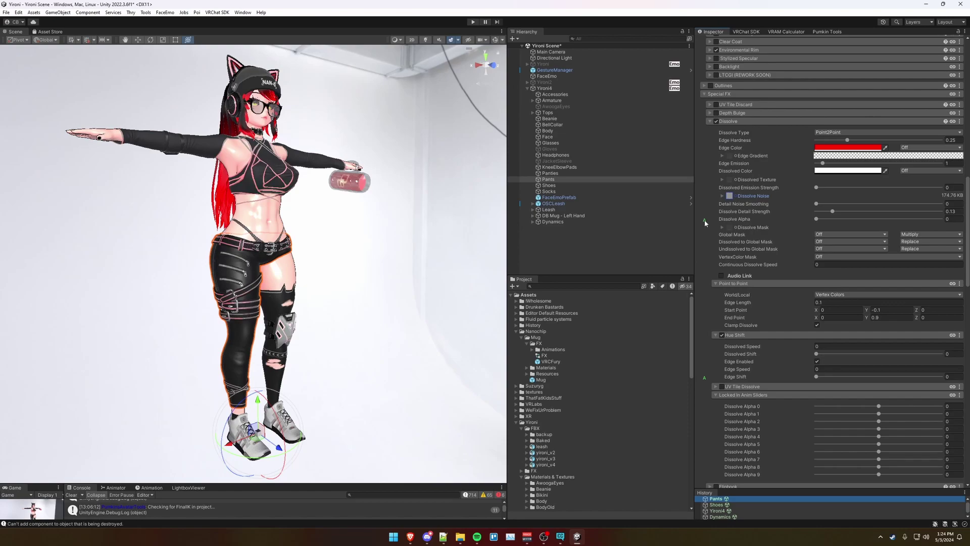
Step: Examine the World/Local options of the Point to Point dissolve and view the pants from several angles
{"action": "scroll", "coordinate": [808, 220], "scroll_direction": "down", "scroll_amount": 2}
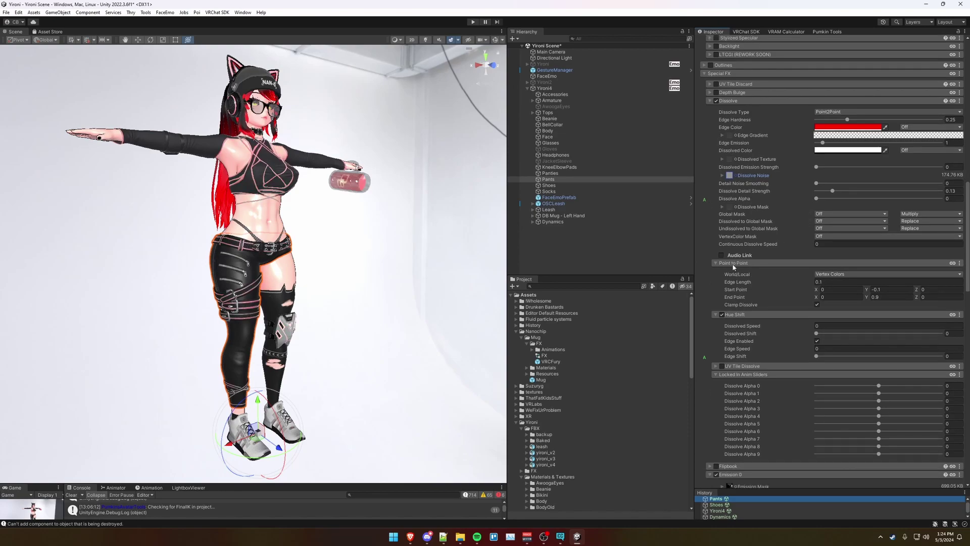
{"action": "left_click", "coordinate": [769, 262]}
{"action": "left_click", "coordinate": [768, 263]}
{"action": "left_click", "coordinate": [831, 274]}
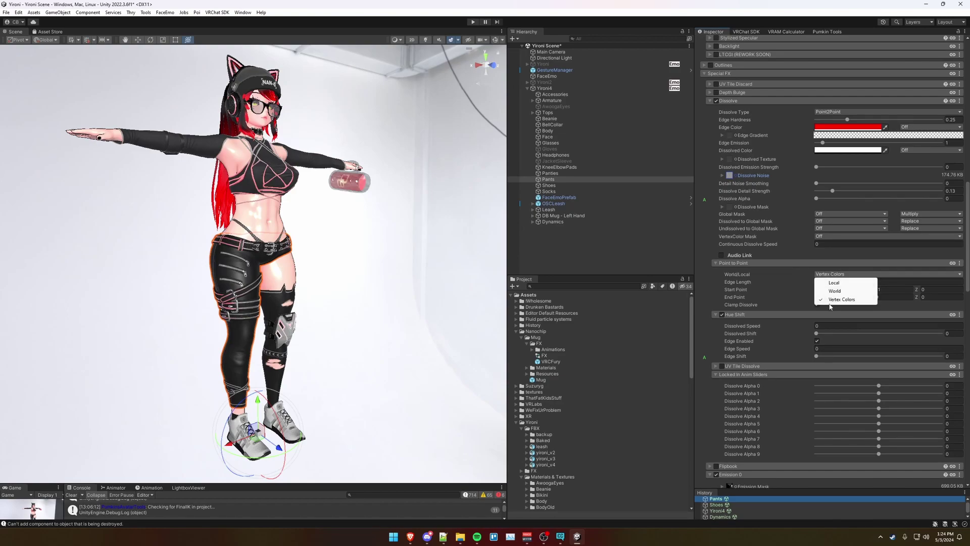
{"action": "left_click", "coordinate": [806, 274]}
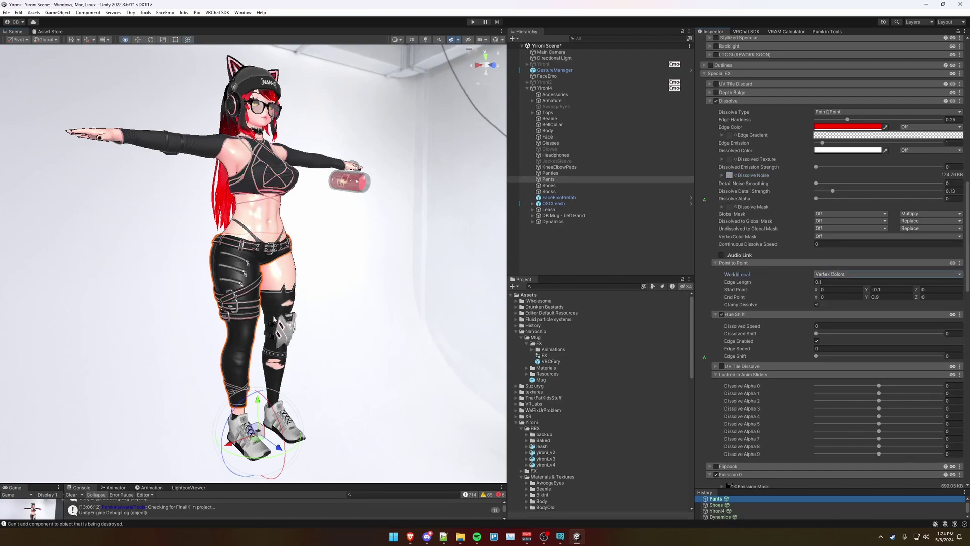
{"action": "mouse_move", "coordinate": [270, 307]}
{"action": "left_mouse_down", "text": "alt"}
{"action": "mouse_move", "coordinate": [307, 321]}
{"action": "mouse_move", "coordinate": [256, 302]}
{"action": "left_mouse_up", "text": "alt"}
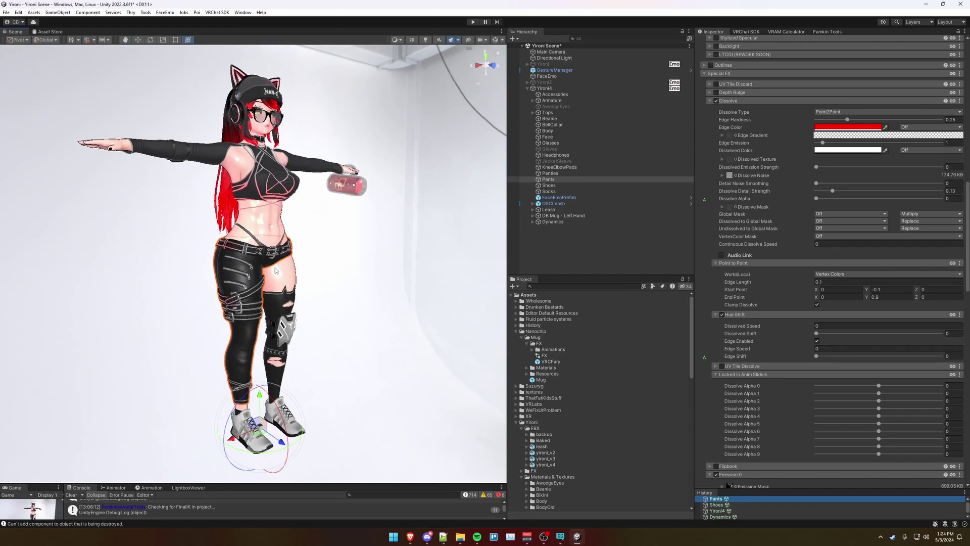
{"action": "left_click_drag", "start_coordinate": [276, 270], "coordinate": [242, 231], "text": "alt"}
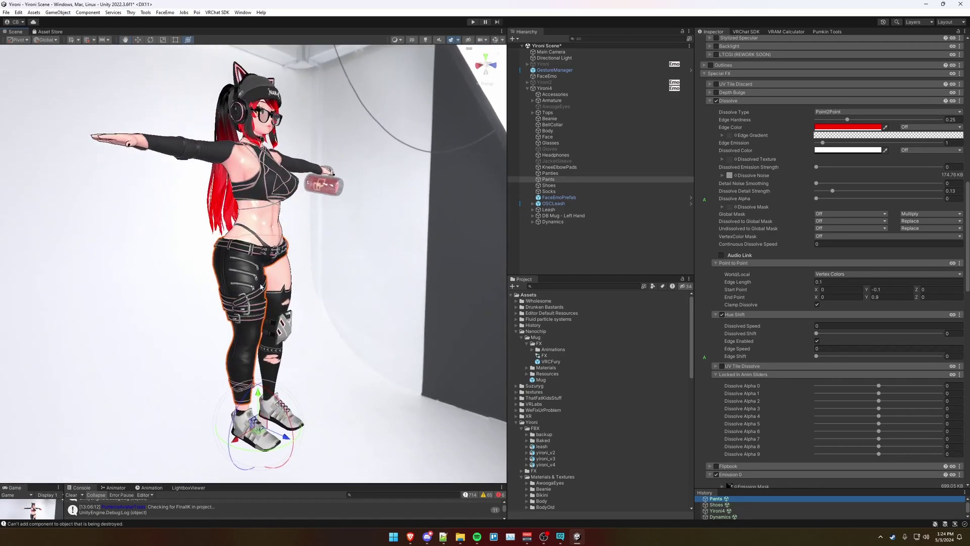
{"action": "left_click_drag", "start_coordinate": [286, 268], "coordinate": [228, 283], "text": "alt"}
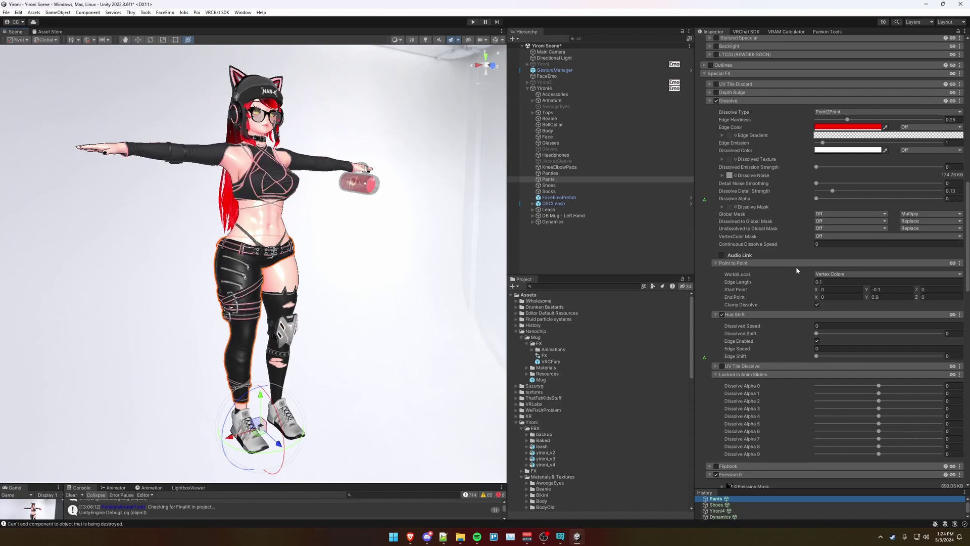
{"action": "scroll", "coordinate": [796, 266], "scroll_direction": "down", "scroll_amount": 1}
{"action": "left_click", "coordinate": [825, 256]}
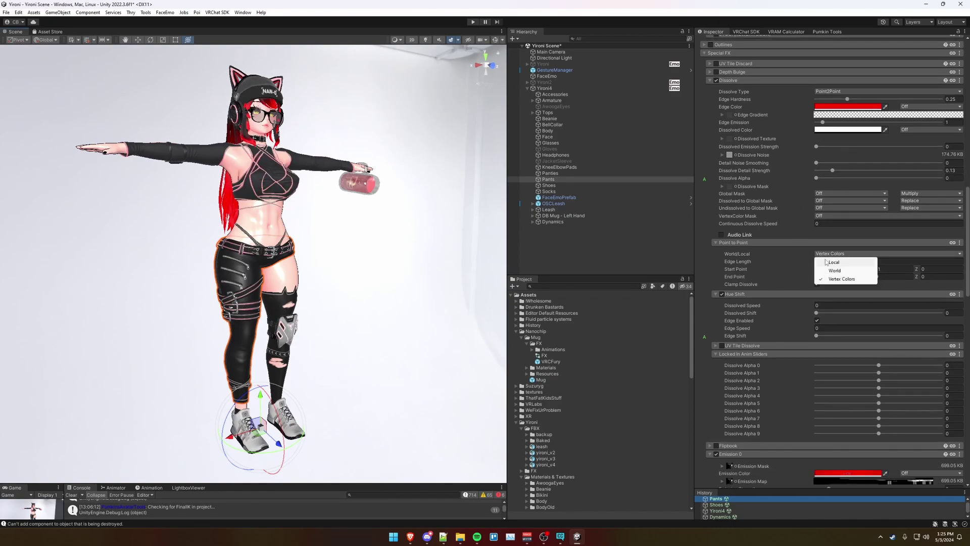
{"action": "left_click", "coordinate": [784, 261]}
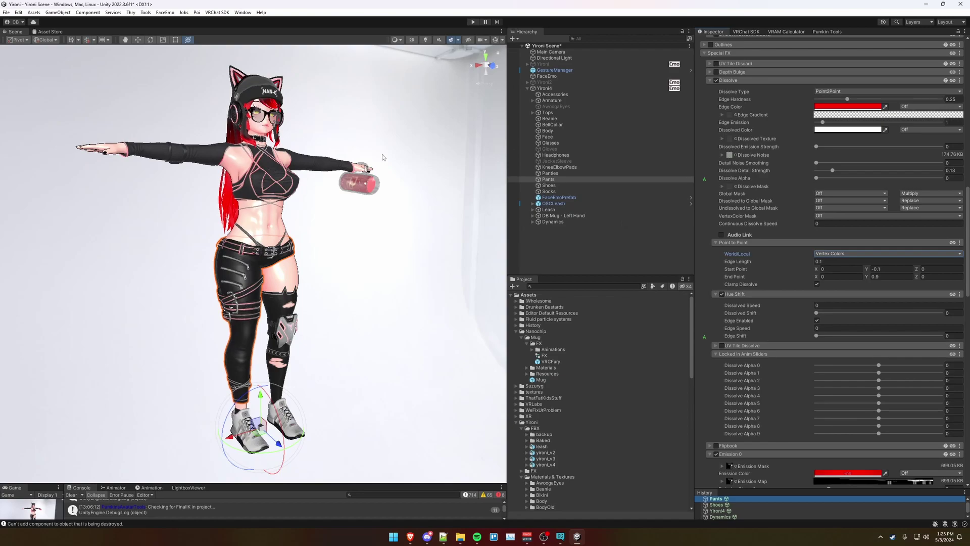
Step: Assign Yironi4 as the avatar in Poi's Vertex Color Baker and close the baker
{"action": "left_click", "coordinate": [197, 12]}
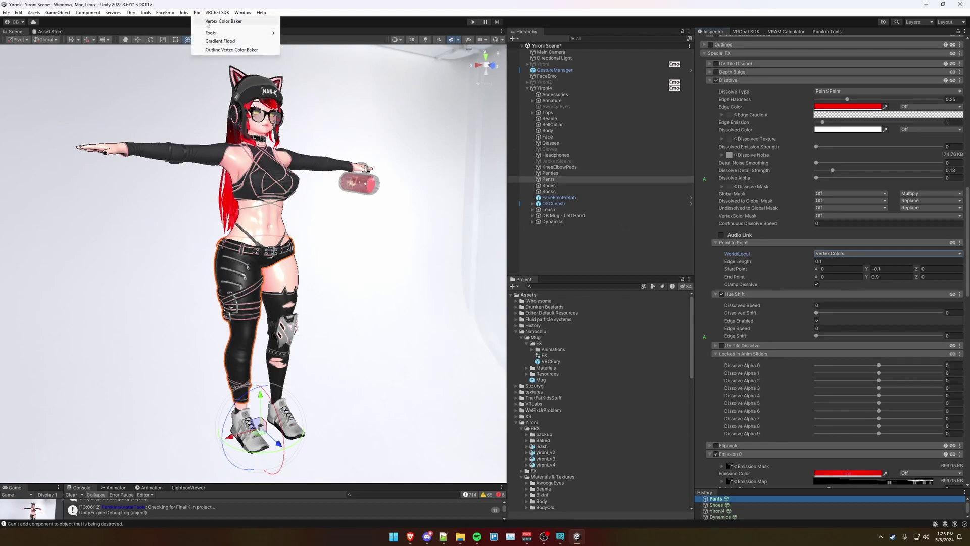
{"action": "left_click", "coordinate": [205, 23]}
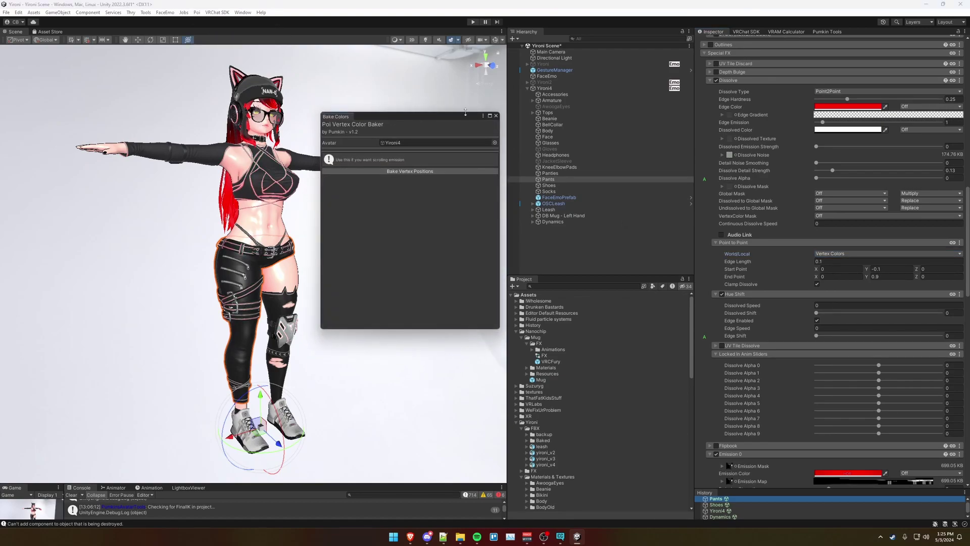
{"action": "left_click_drag", "start_coordinate": [553, 89], "coordinate": [404, 145]}
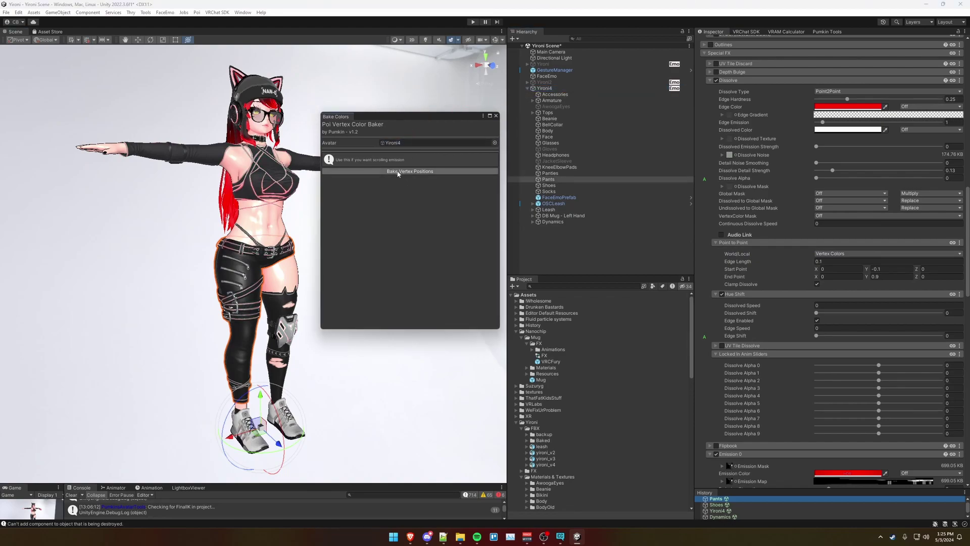
{"action": "left_click", "coordinate": [496, 116]}
Step: Examine the Y values of the Point to Point Start Point and End Point in relation to the pants
{"action": "scroll", "coordinate": [778, 287], "scroll_direction": "up", "scroll_amount": 2}
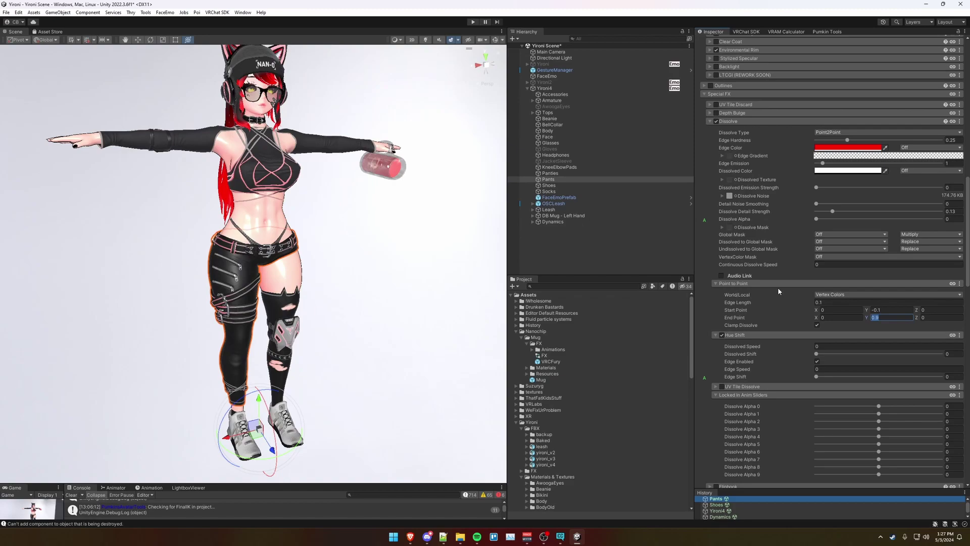
{"action": "left_click", "coordinate": [881, 318]}
{"action": "left_click", "coordinate": [885, 310]}
{"action": "middle_click_drag", "start_coordinate": [322, 379], "coordinate": [339, 326]}
{"action": "scroll", "coordinate": [285, 197], "scroll_direction": "down", "scroll_amount": 3}
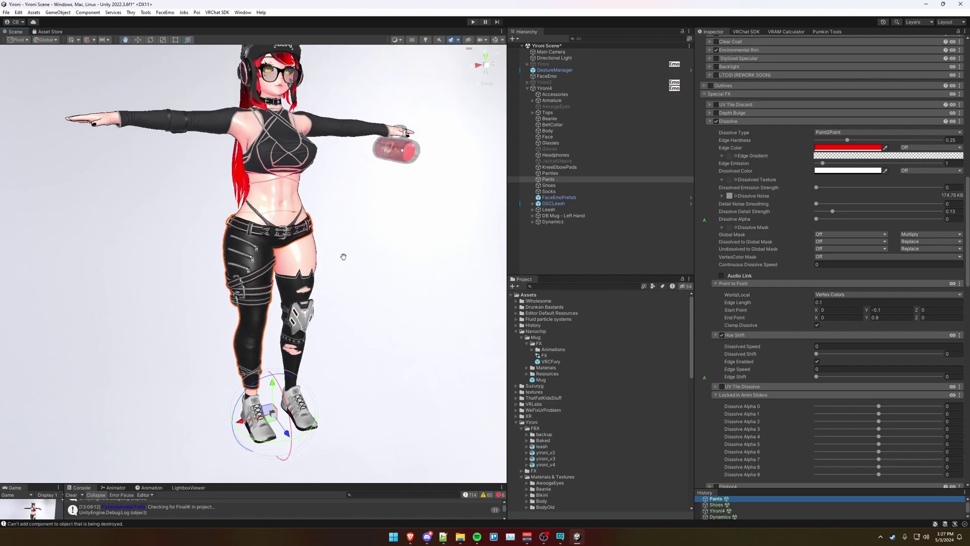
{"action": "left_click", "coordinate": [872, 310]}
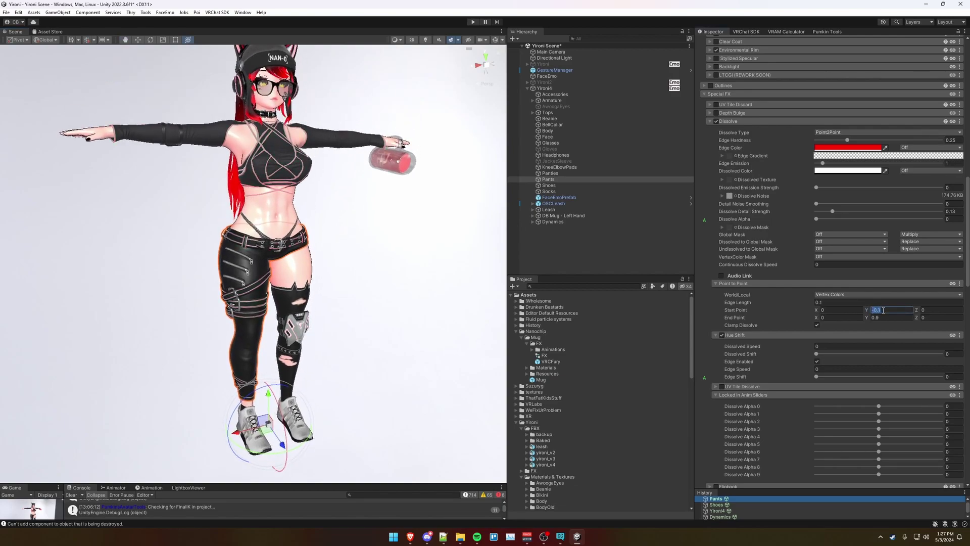
{"action": "left_click", "coordinate": [885, 317]}
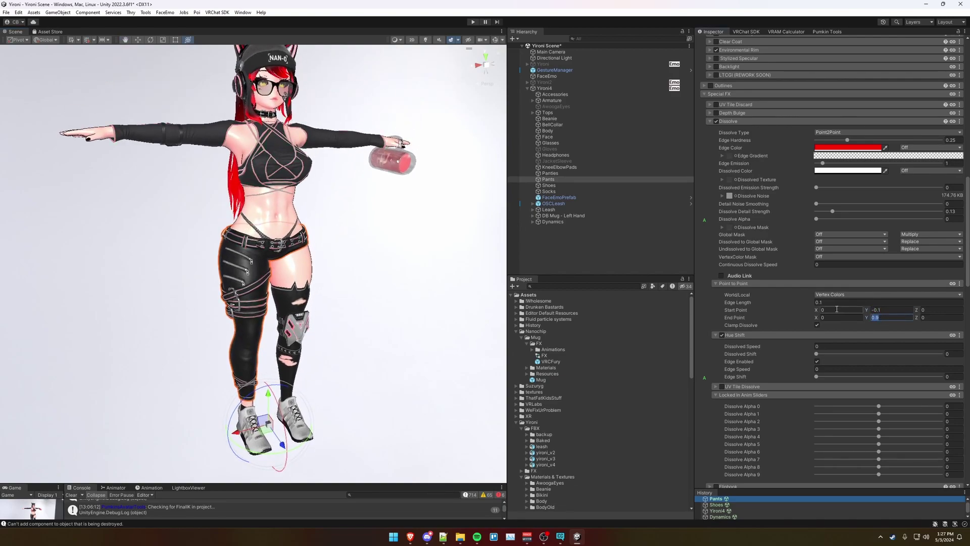
{"action": "left_click", "coordinate": [888, 310]}
{"action": "left_click", "coordinate": [888, 317]}
{"action": "left_click", "coordinate": [886, 323]}
{"action": "left_click", "coordinate": [886, 311]}
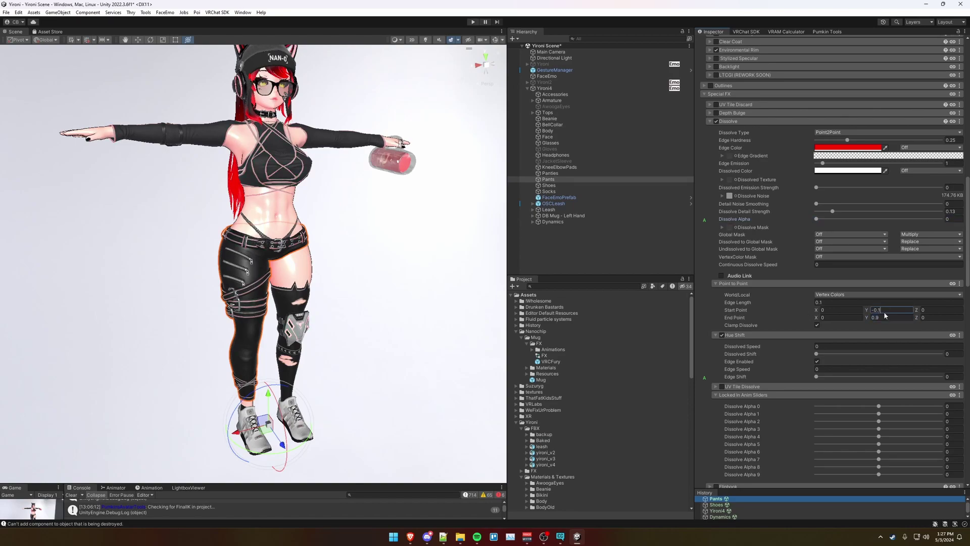
Step: Set the Dissolve Alpha to about 0.122 and inspect the dissolve pattern at the pants' ankle
{"action": "left_click", "coordinate": [817, 219]}
{"action": "left_click_drag", "start_coordinate": [819, 221], "coordinate": [832, 223]}
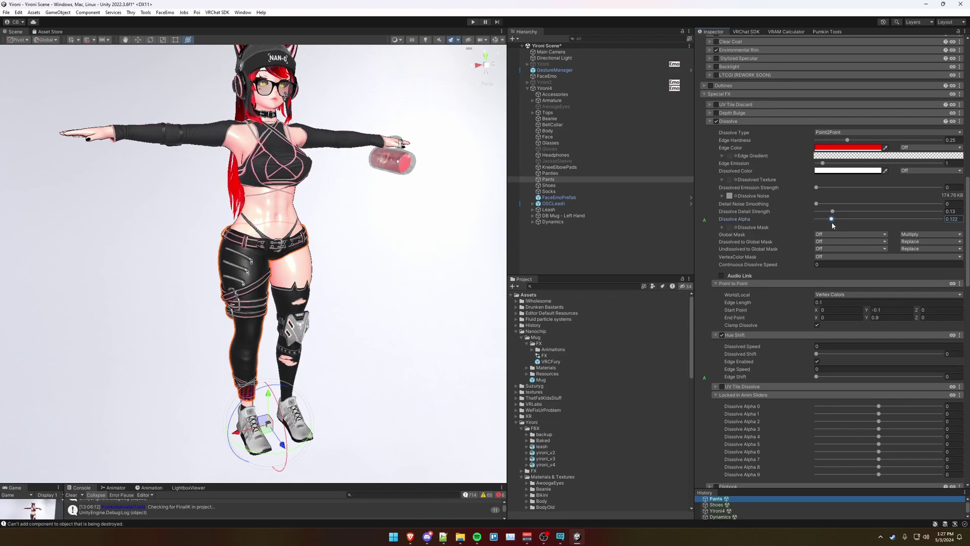
{"action": "middle_click_drag", "start_coordinate": [355, 356], "coordinate": [351, 262]}
{"action": "right_click_drag", "start_coordinate": [257, 290], "coordinate": [544, 286], "text": "alt"}
{"action": "left_click_drag", "start_coordinate": [255, 291], "coordinate": [424, 271], "text": "alt"}
{"action": "middle_click_drag", "start_coordinate": [324, 326], "coordinate": [377, 271]}
{"action": "left_click_drag", "start_coordinate": [377, 272], "coordinate": [324, 284], "text": "alt"}
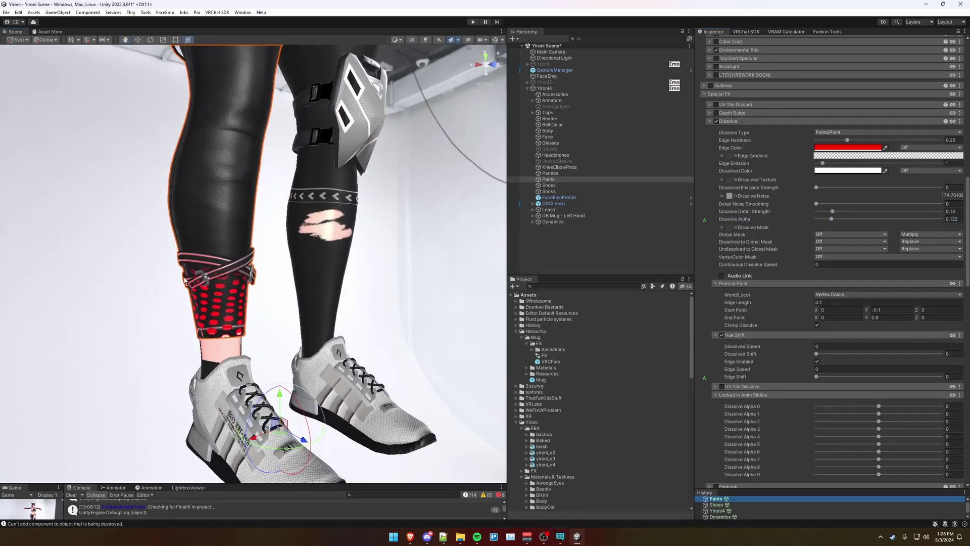
Step: Raise the Dissolve Alpha to about 0.931 with the whole length of the pants in view
{"action": "scroll", "coordinate": [349, 242], "scroll_direction": "down", "scroll_amount": 10}
{"action": "middle_click_drag", "start_coordinate": [362, 207], "coordinate": [364, 286]}
{"action": "left_click_drag", "start_coordinate": [364, 286], "coordinate": [275, 288], "text": "alt"}
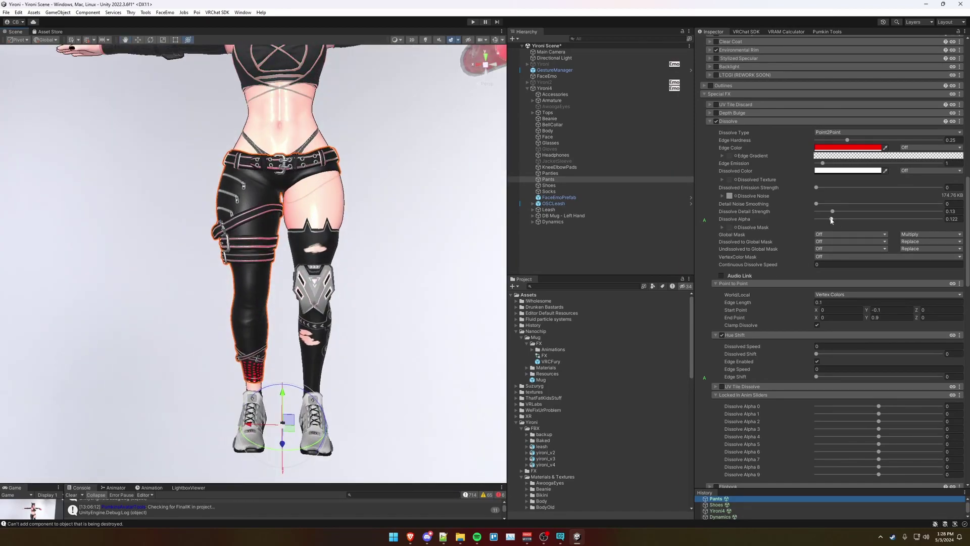
{"action": "left_click_drag", "start_coordinate": [831, 221], "coordinate": [932, 221]}
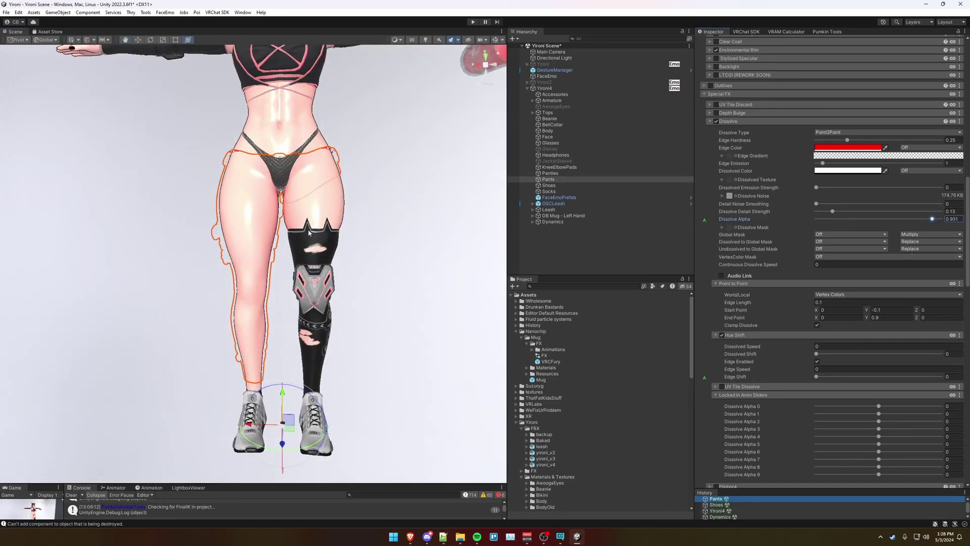
Step: Raise the Dissolve Alpha to 1 and inspect the pants around the waist and hips from several angles
{"action": "scroll", "coordinate": [310, 232], "scroll_direction": "down", "scroll_amount": 6}
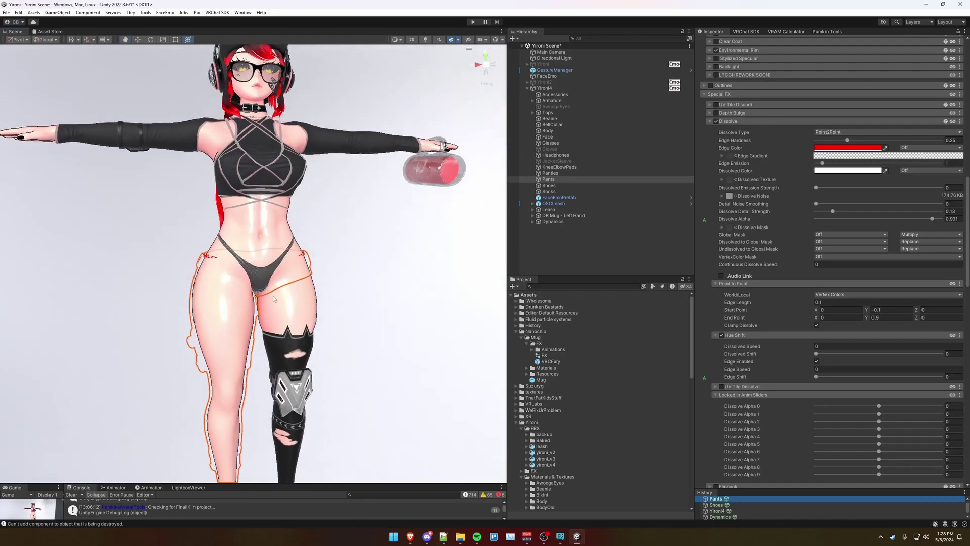
{"action": "middle_click_drag", "start_coordinate": [274, 299], "coordinate": [277, 248]}
{"action": "left_click_drag", "start_coordinate": [298, 263], "coordinate": [465, 263], "text": "alt"}
{"action": "scroll", "coordinate": [467, 262], "scroll_direction": "up", "scroll_amount": 6}
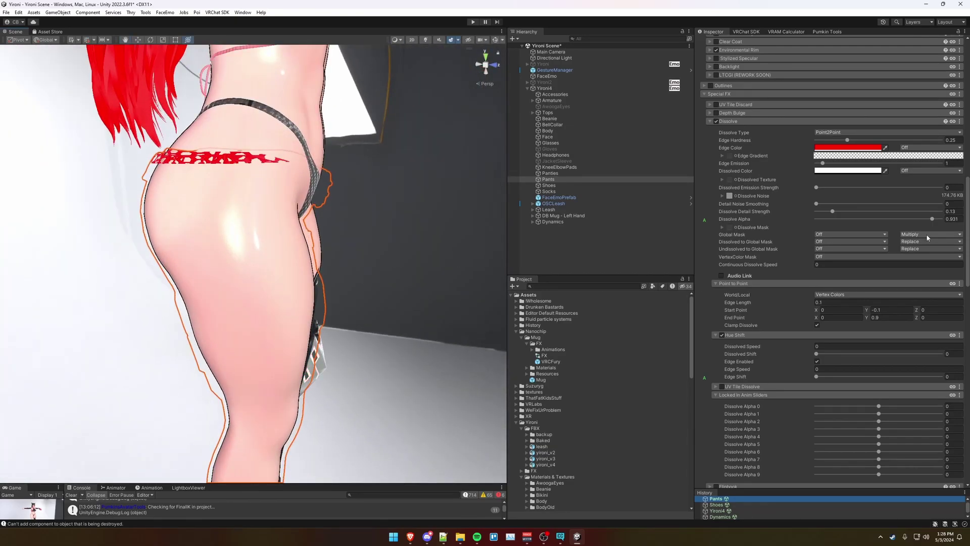
{"action": "left_click_drag", "start_coordinate": [933, 221], "coordinate": [949, 223]}
{"action": "left_click_drag", "start_coordinate": [431, 329], "coordinate": [329, 308], "text": "alt"}
{"action": "scroll", "coordinate": [329, 308], "scroll_direction": "down", "scroll_amount": 5}
{"action": "middle_click_drag", "start_coordinate": [329, 308], "coordinate": [340, 271]}
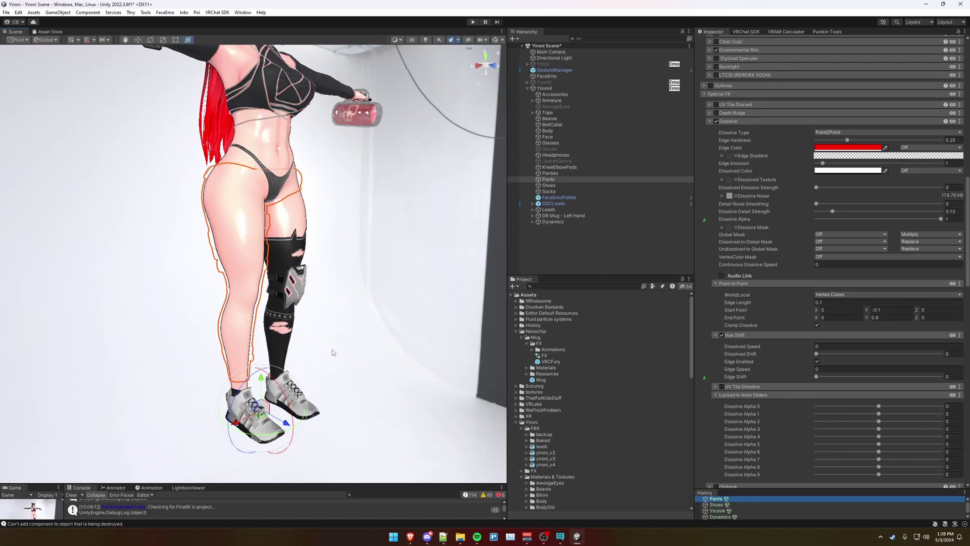
{"action": "left_click_drag", "start_coordinate": [333, 352], "coordinate": [320, 347], "text": "alt"}
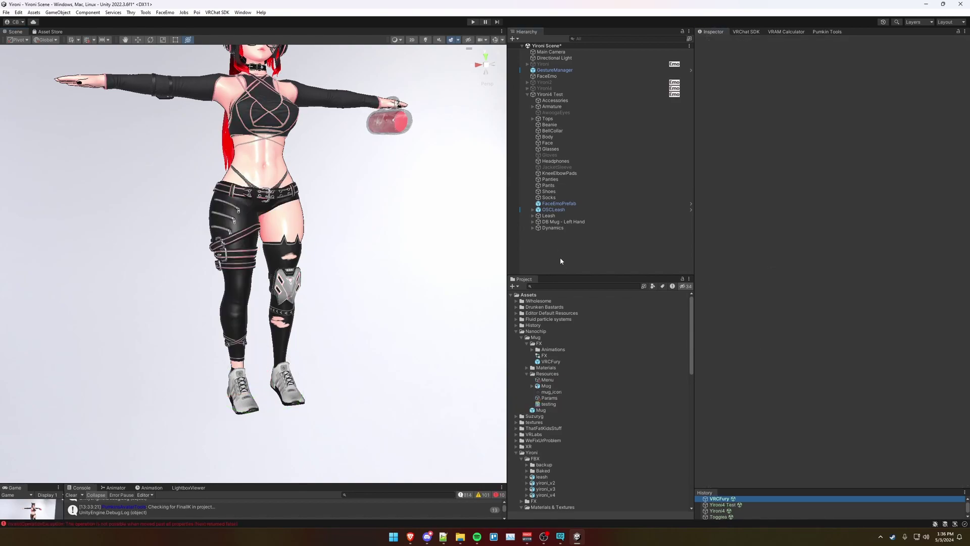
Step: Create an empty child object named VRCFury under the Yironi4 Test avatar
{"action": "right_click", "coordinate": [553, 94]}
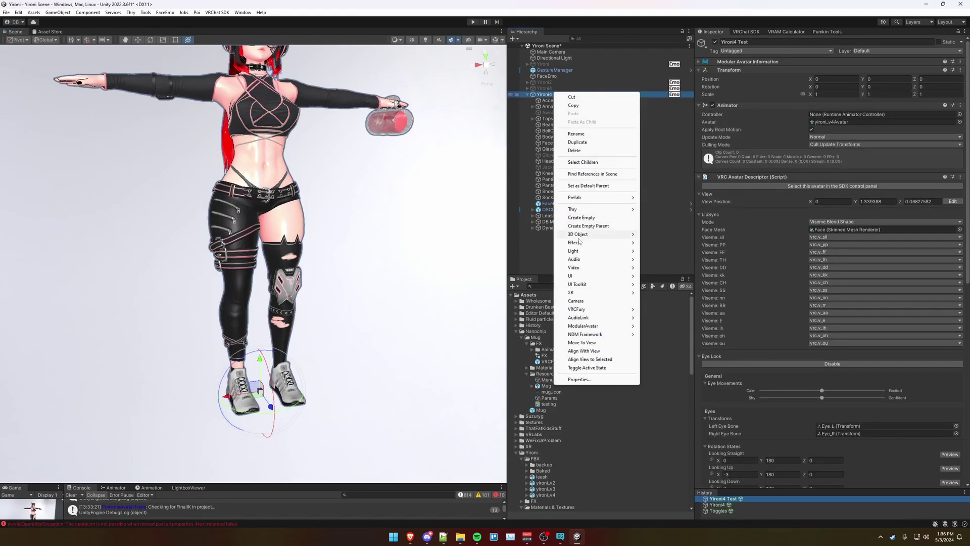
{"action": "left_click", "coordinate": [581, 217]}
{"action": "type", "text": "VRCFu"}
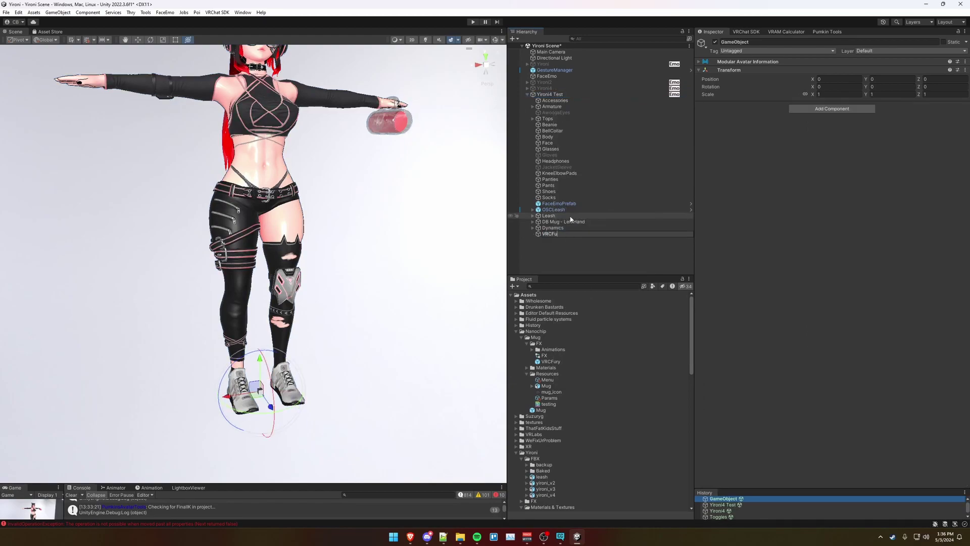
{"action": "type", "text": "ry"}
{"action": "key", "text": "Return"}
Step: Create an empty child object named PantsDissolve under the VRCFury object
{"action": "right_click", "coordinate": [549, 234]}
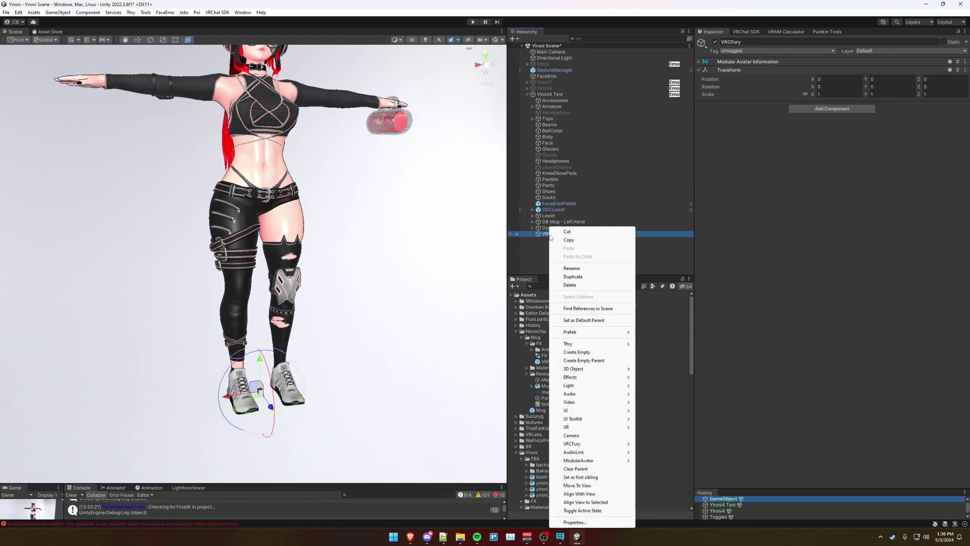
{"action": "left_click", "coordinate": [586, 352]}
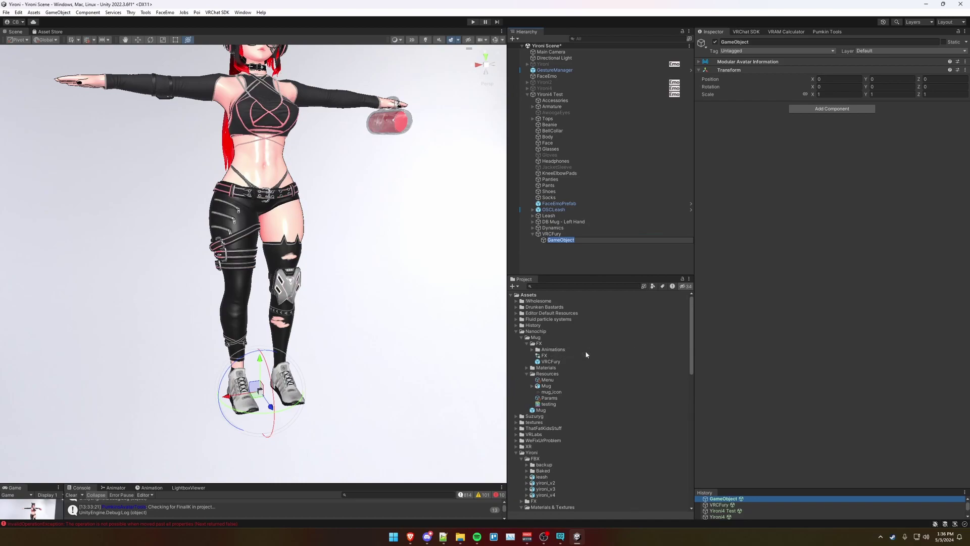
{"action": "type", "text": "PantsDissolve"}
{"action": "key", "text": "Return"}
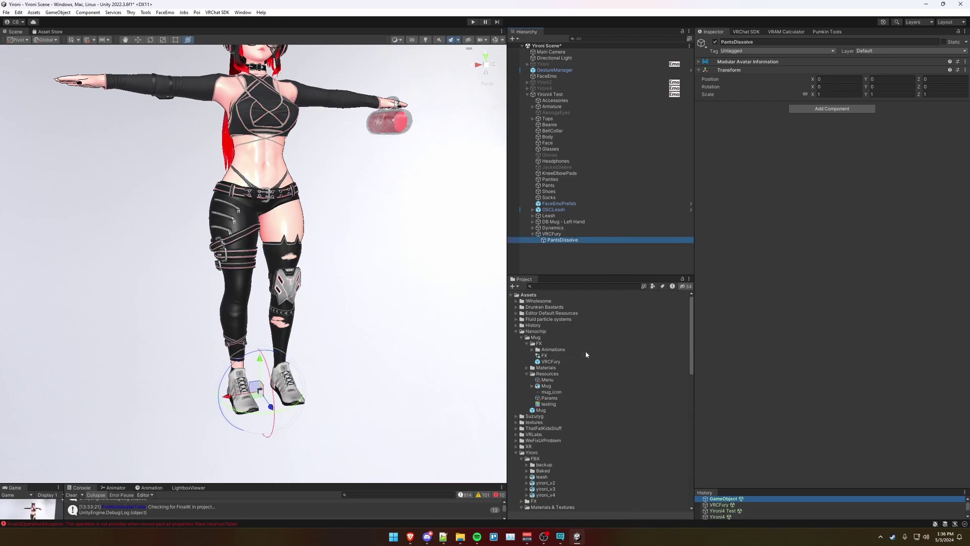
Step: Add a VRCFury Toggle component to PantsDissolve with the menu path Clothing/Pants
{"action": "left_click", "coordinate": [816, 109]}
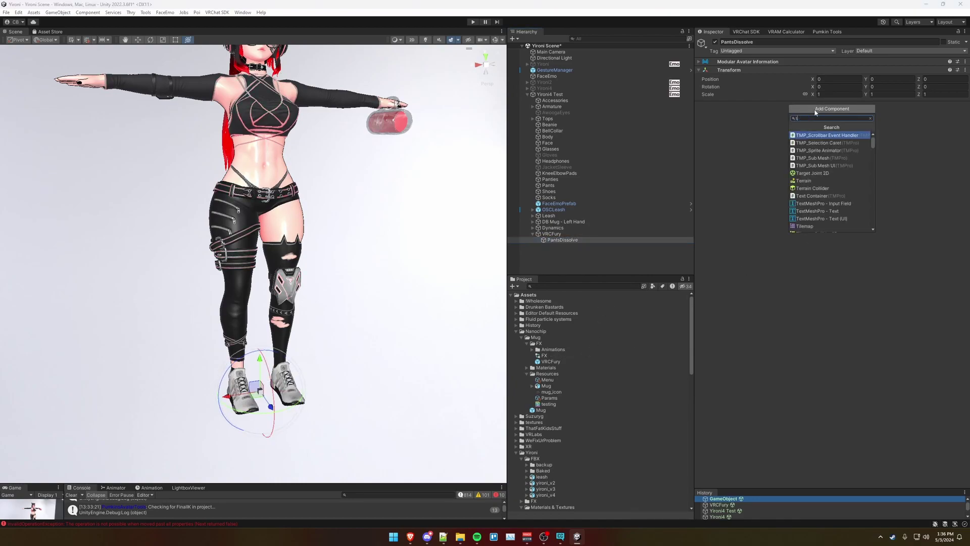
{"action": "type", "text": "toggle"}
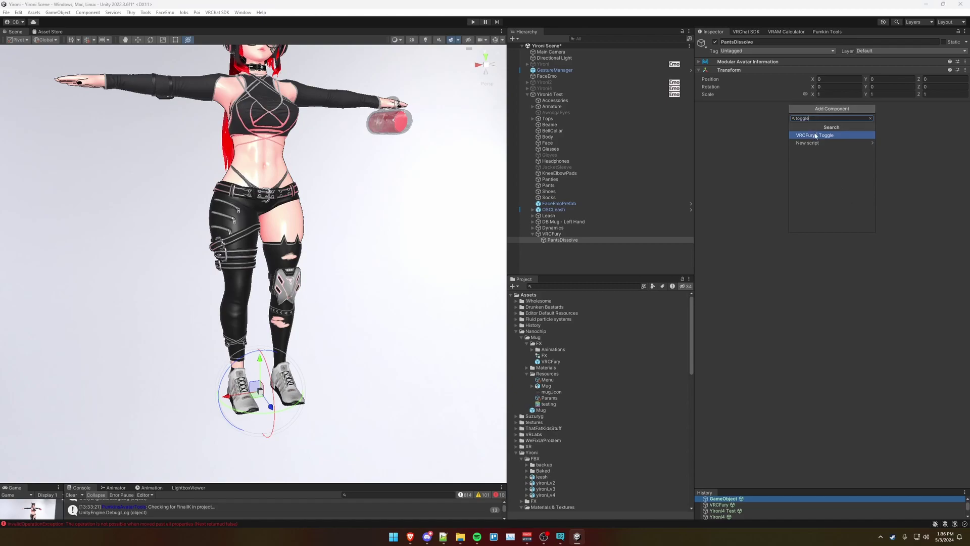
{"action": "left_click", "coordinate": [816, 136]}
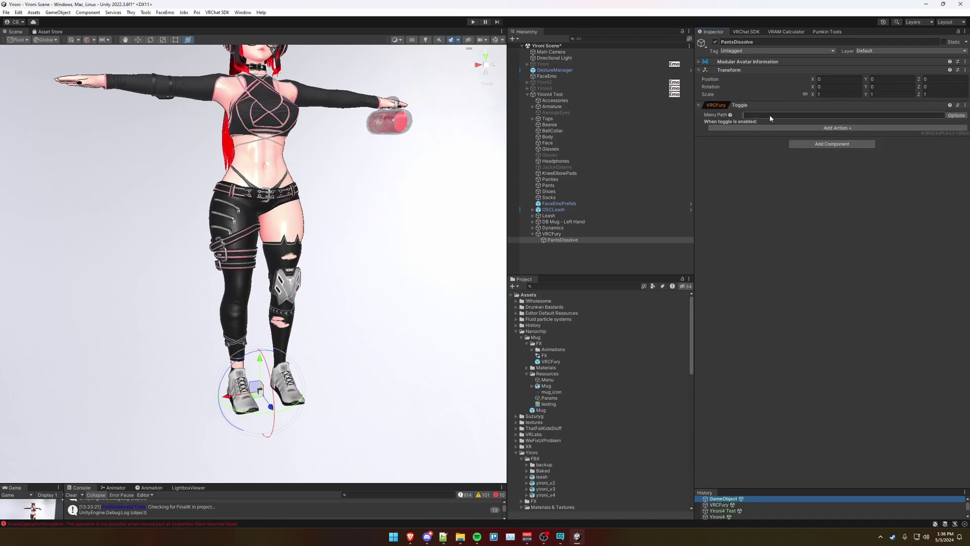
{"action": "type", "text": "Clothing/Pants"}
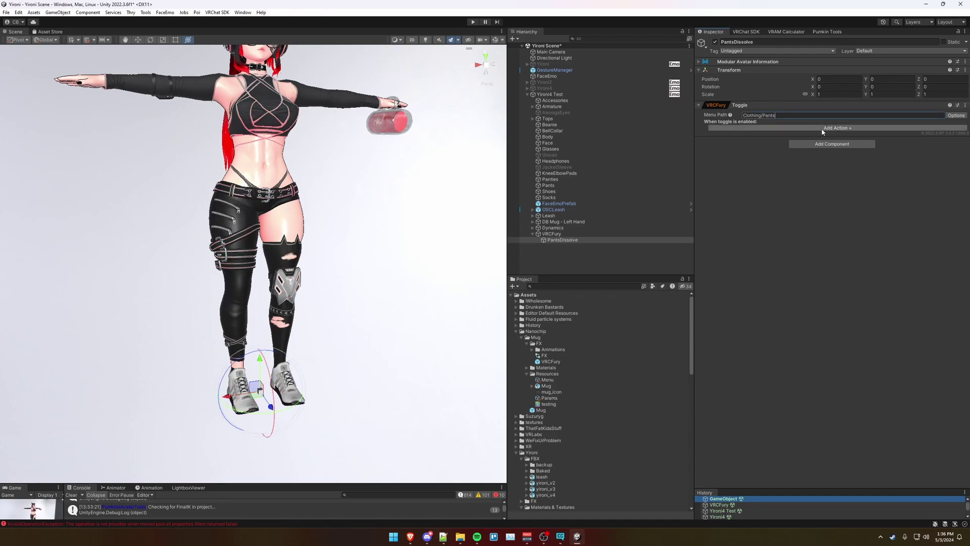
Step: Enable the Saved Between Worlds, Default On and Enable Transition State options for the Clothing/Pants toggle
{"action": "left_click", "coordinate": [956, 115]}
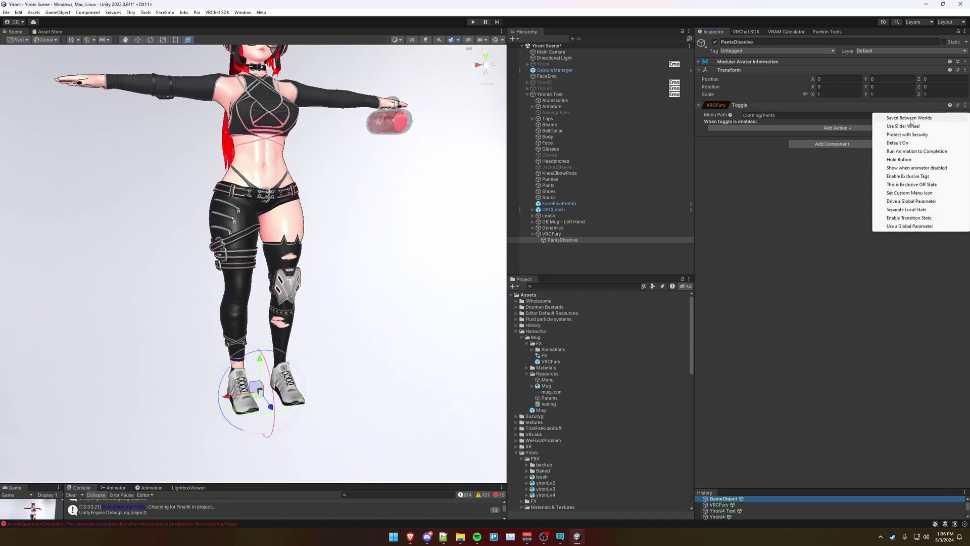
{"action": "left_click", "coordinate": [914, 120]}
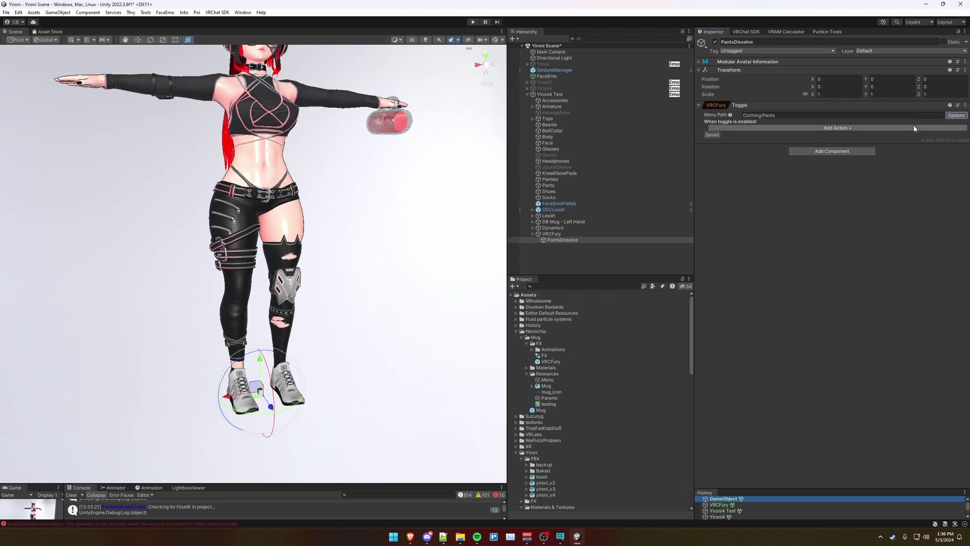
{"action": "left_click", "coordinate": [956, 115]}
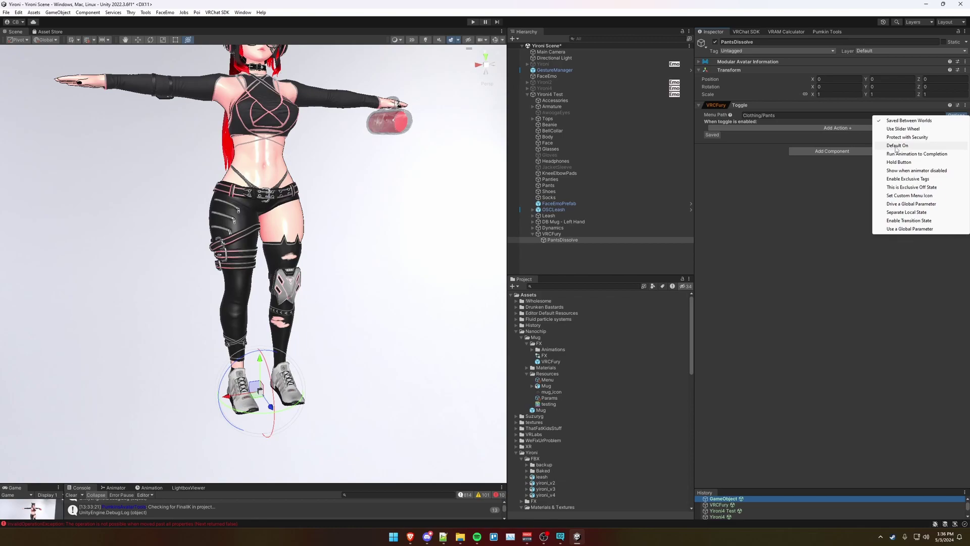
{"action": "left_click", "coordinate": [915, 145]}
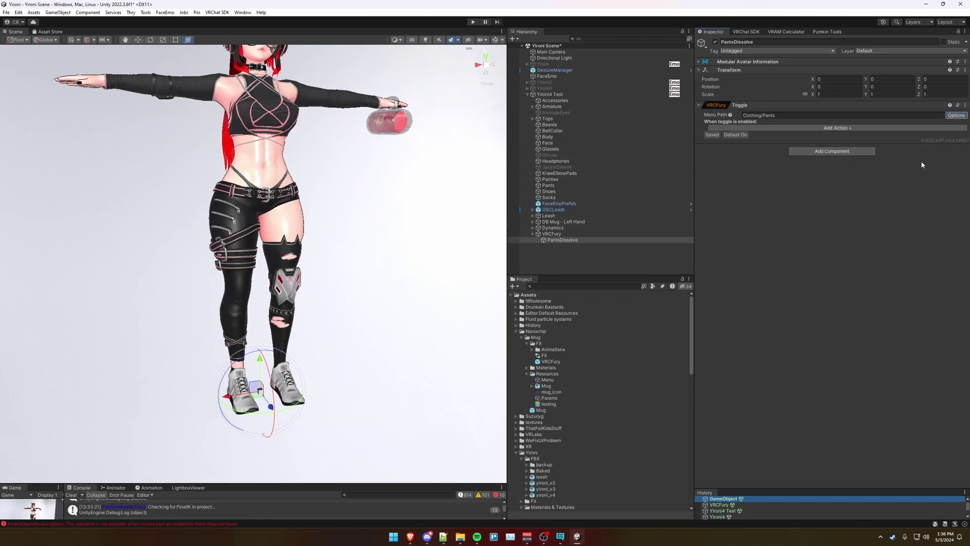
{"action": "left_click", "coordinate": [957, 115]}
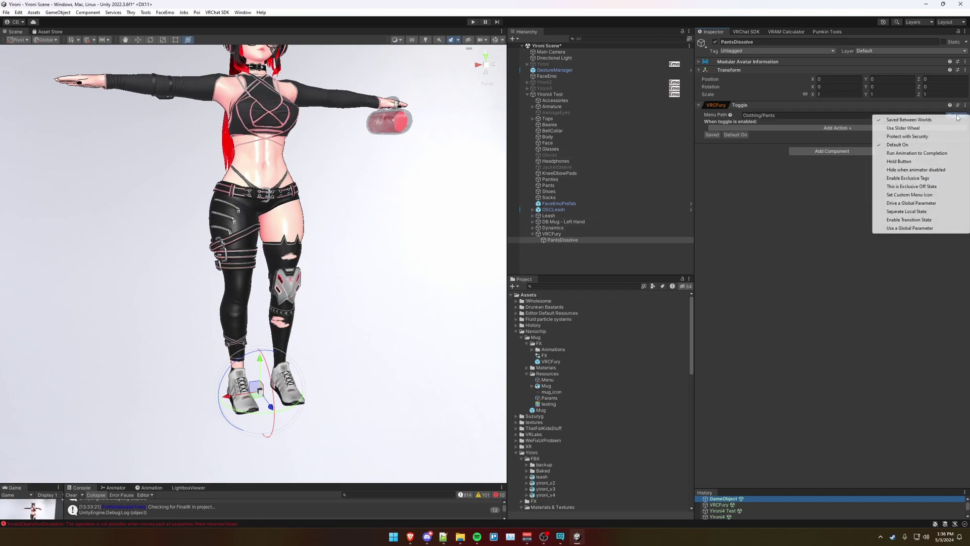
{"action": "left_click", "coordinate": [900, 220]}
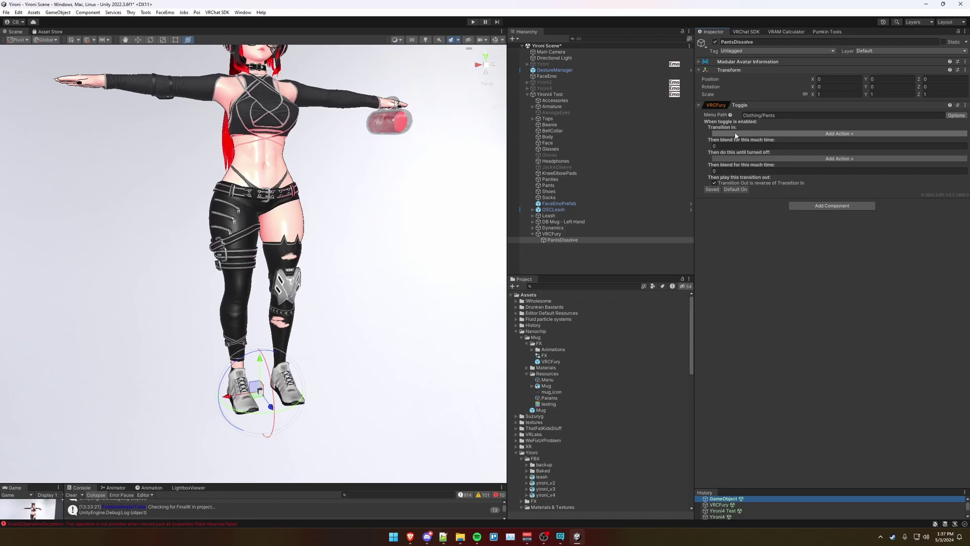
Step: Add a Material Property action to the toggle's Transition in state and assign Pants as its renderer
{"action": "left_click", "coordinate": [838, 134]}
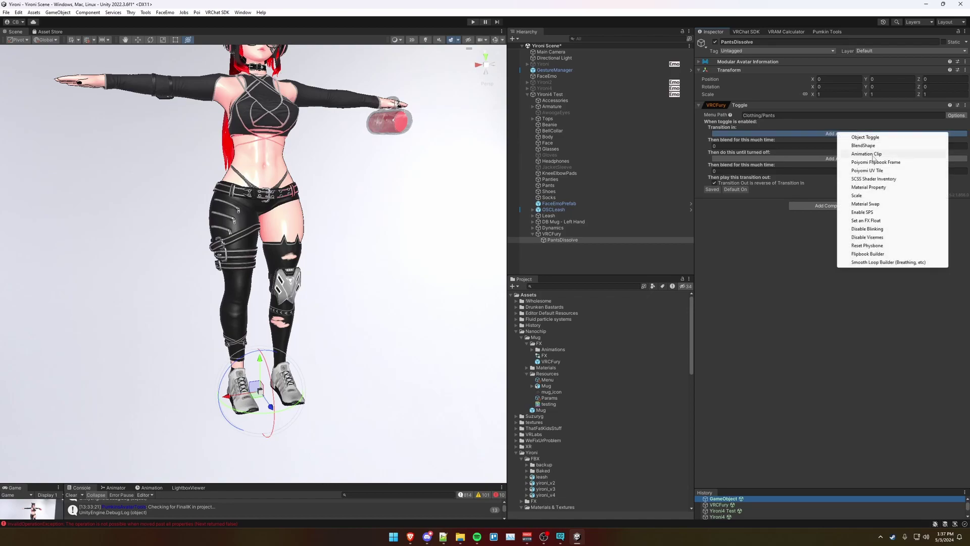
{"action": "left_click", "coordinate": [859, 188]}
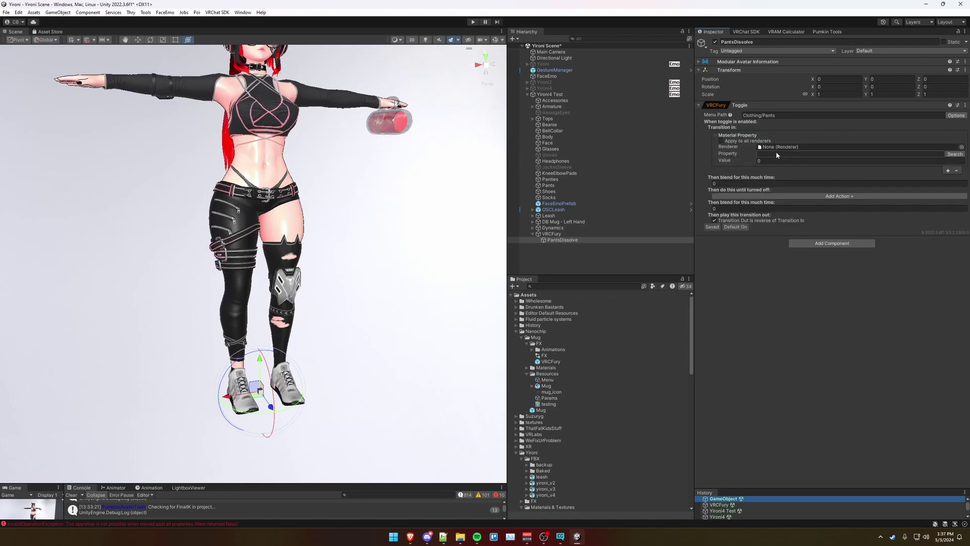
{"action": "left_click_drag", "start_coordinate": [637, 186], "coordinate": [771, 148]}
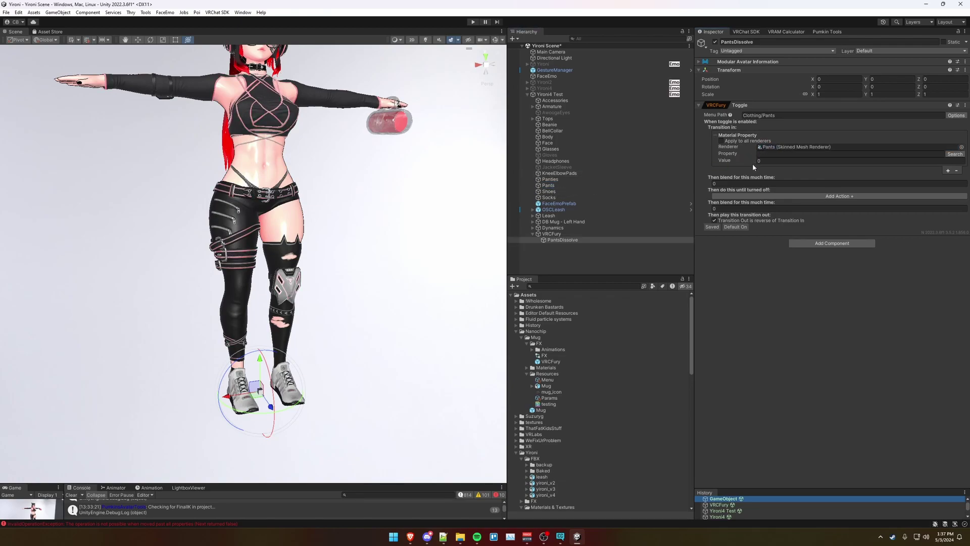
Step: Copy the animated property name of Dissolve Alpha from the Pants material into the Transition in action's Property of PantsDissolve
{"action": "left_click", "coordinate": [550, 186]}
{"action": "scroll", "coordinate": [761, 261], "scroll_direction": "down", "scroll_amount": 15}
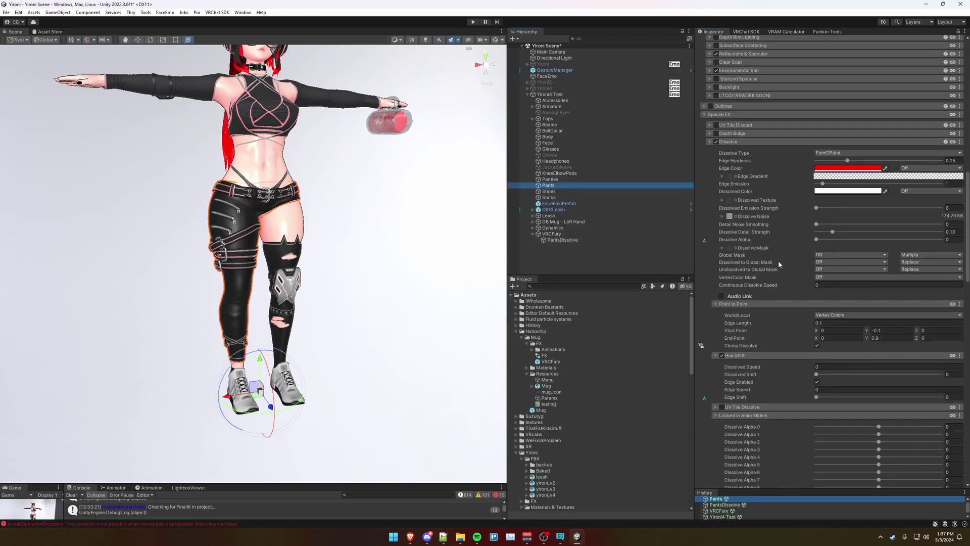
{"action": "right_click", "coordinate": [730, 241]}
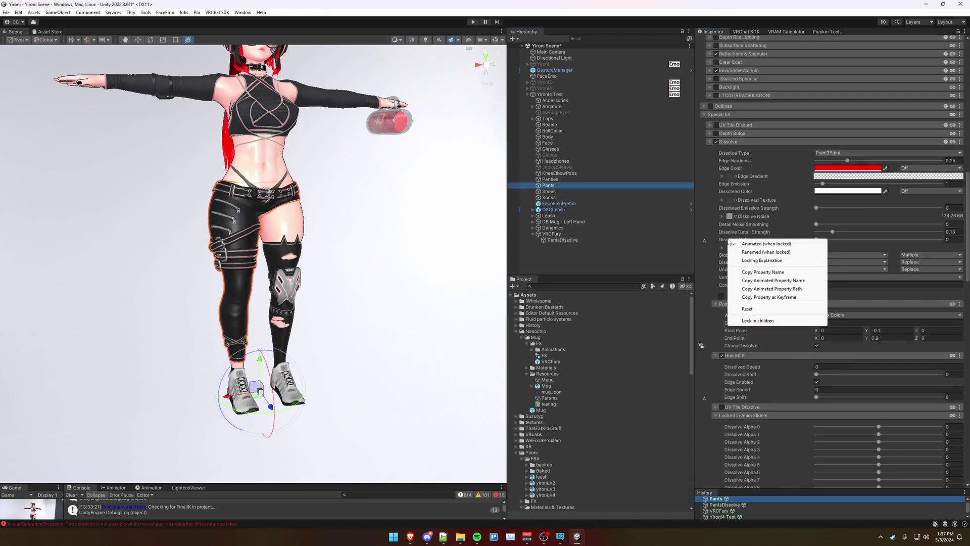
{"action": "left_click", "coordinate": [750, 281]}
{"action": "left_click", "coordinate": [558, 240]}
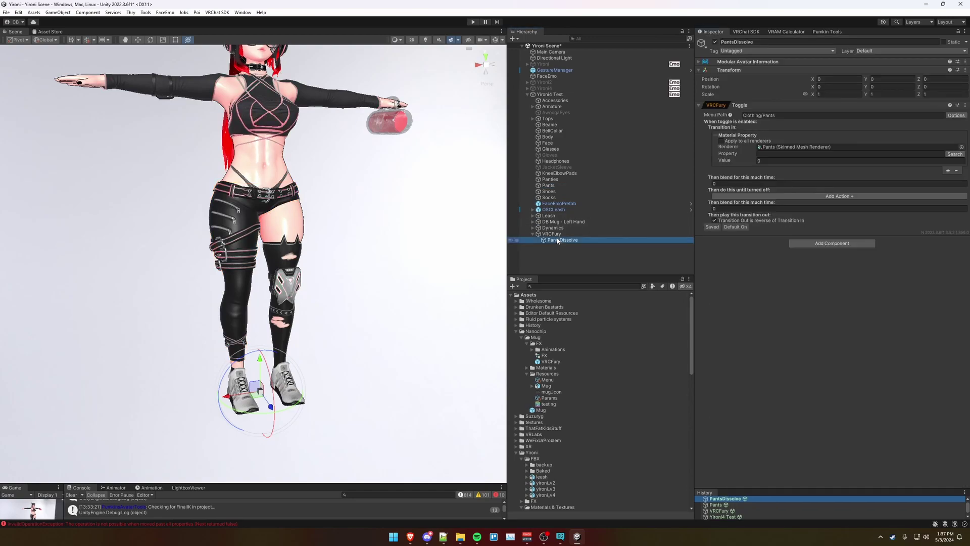
{"action": "right_click", "coordinate": [764, 154]}
{"action": "left_click", "coordinate": [780, 177]}
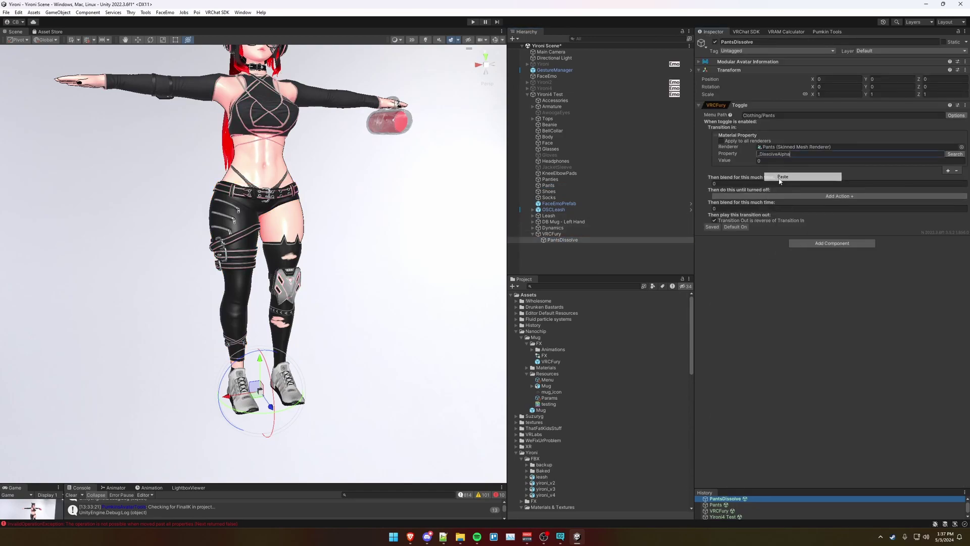
Step: Set the Transition in _DissolveAlpha value to 1 and the blend time that follows it to 0.75
{"action": "left_click", "coordinate": [764, 161]}
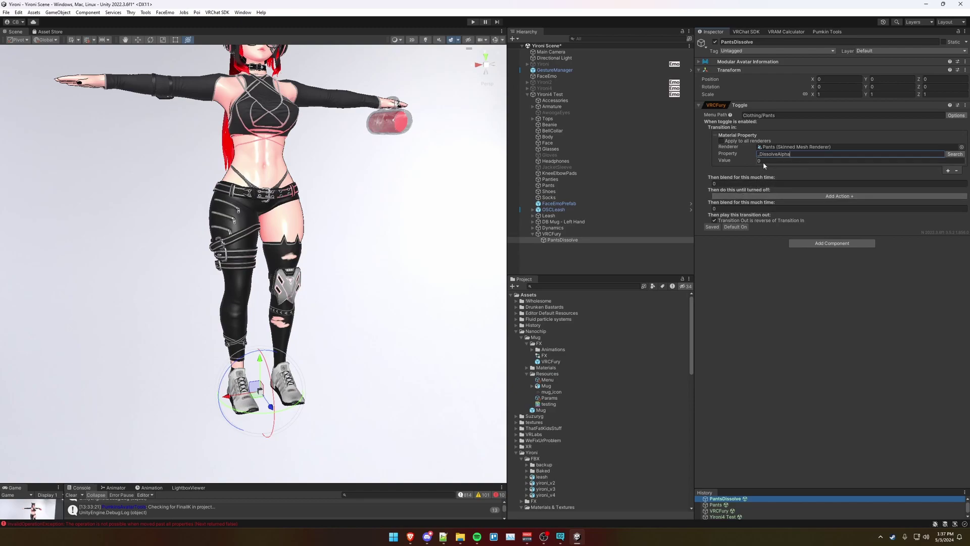
{"action": "type", "text": "1"}
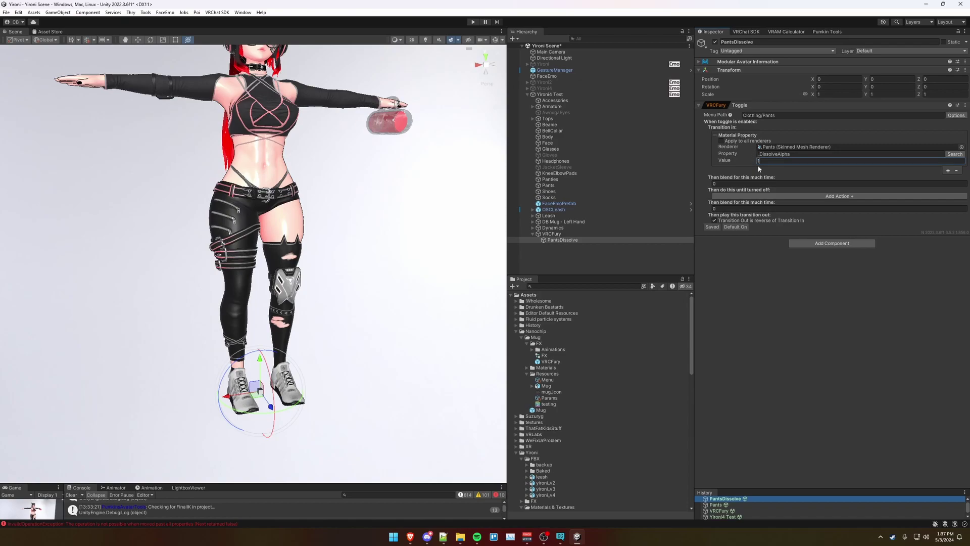
{"action": "left_click", "coordinate": [781, 192]}
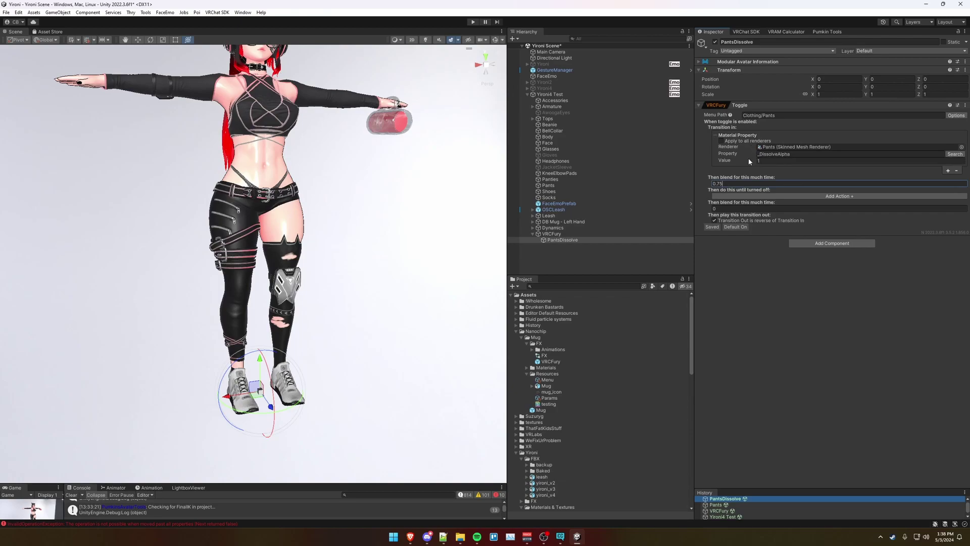
Step: Add an Object Toggle action that turns on Pants to the toggle's "Then do this until turned off" state
{"action": "left_click", "coordinate": [736, 198]}
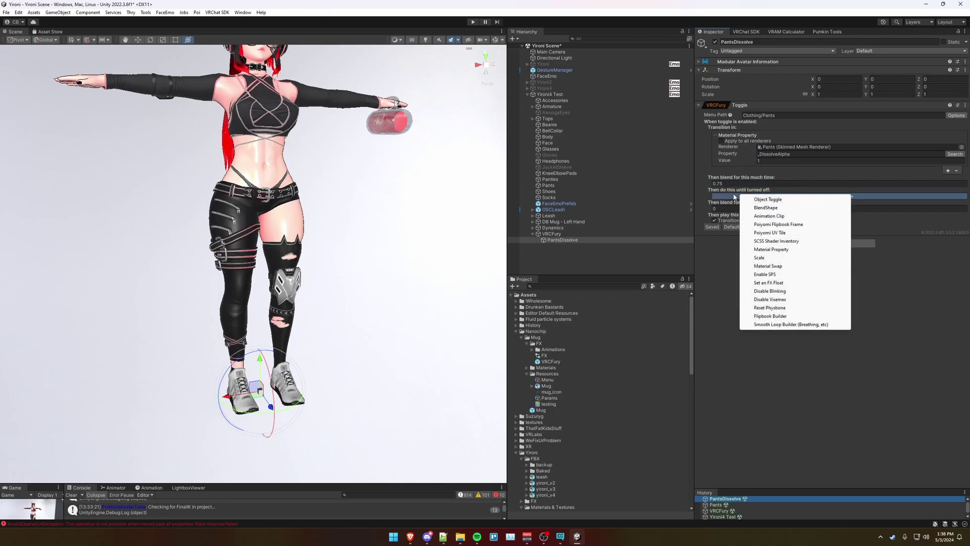
{"action": "left_click", "coordinate": [763, 200]}
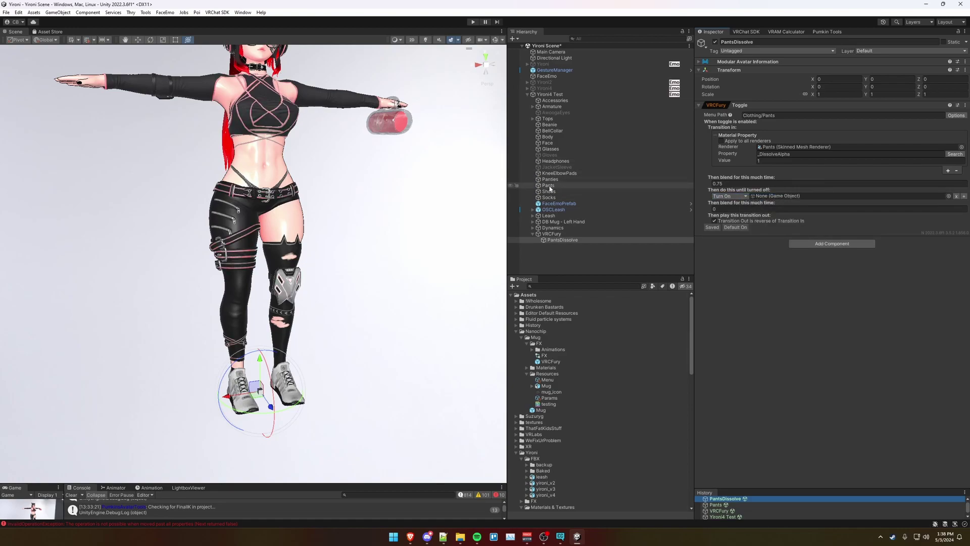
{"action": "left_click_drag", "start_coordinate": [550, 188], "coordinate": [768, 197]}
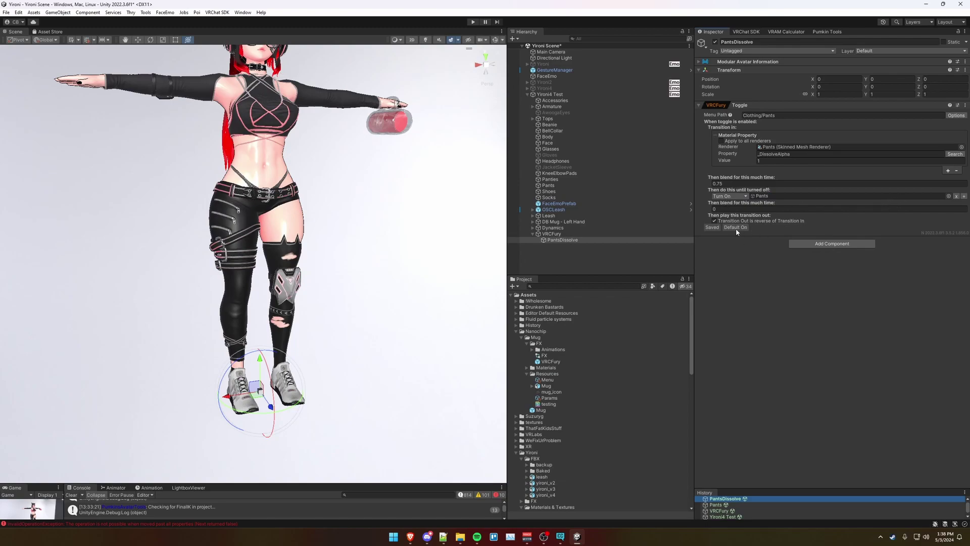
Step: Add a Material Property action to the "Then do this until turned off" state with Pants as its renderer
{"action": "left_click", "coordinate": [964, 197]}
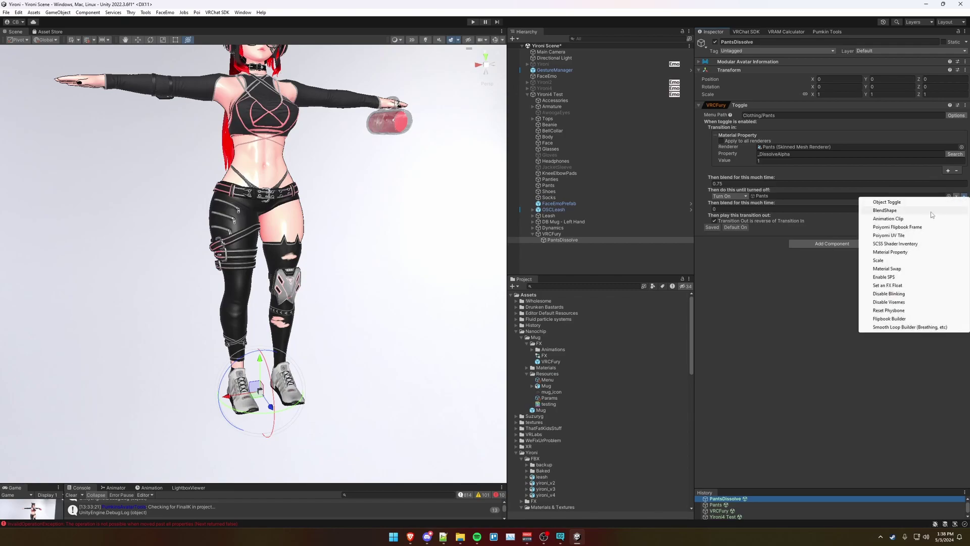
{"action": "left_click", "coordinate": [890, 252]}
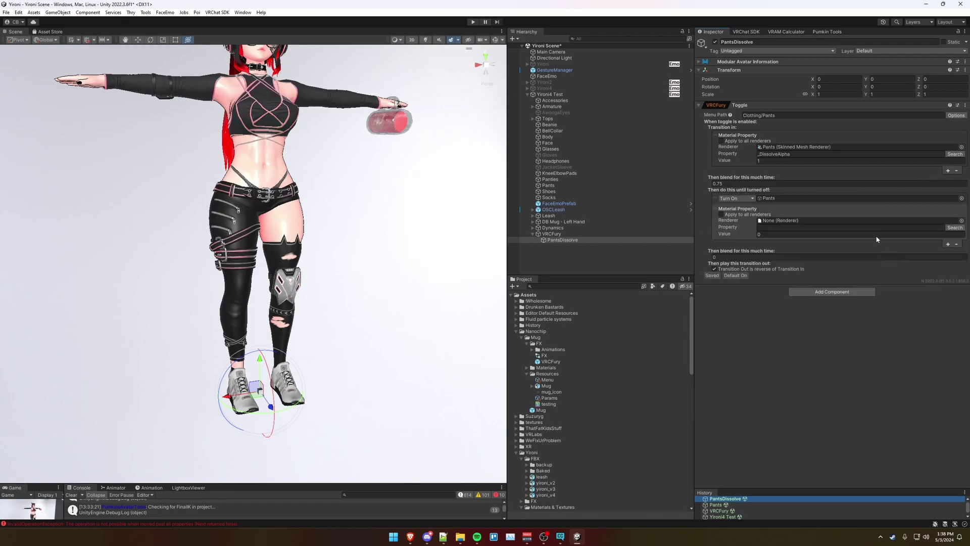
{"action": "left_click_drag", "start_coordinate": [548, 185], "coordinate": [798, 221]}
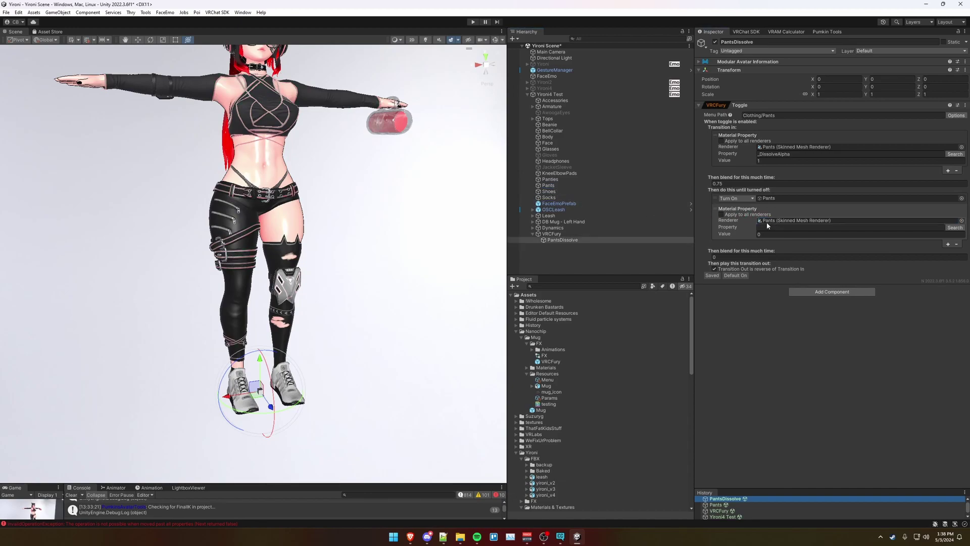
Step: Copy _DissolveAlpha into the "Then do this until turned off" Material Property, keep its value at 0, and set the following blend time to 0.75
{"action": "double_click", "coordinate": [772, 153]}
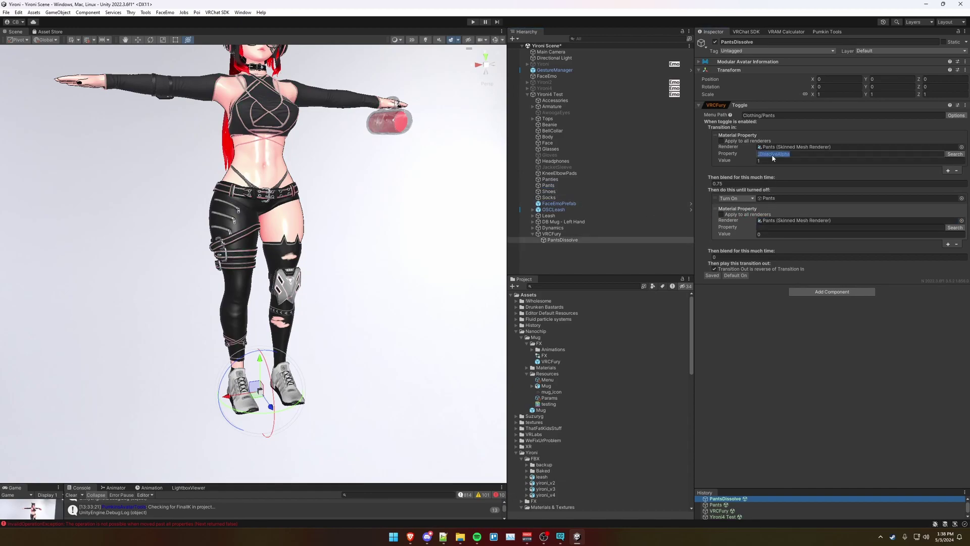
{"action": "left_click", "coordinate": [767, 228]}
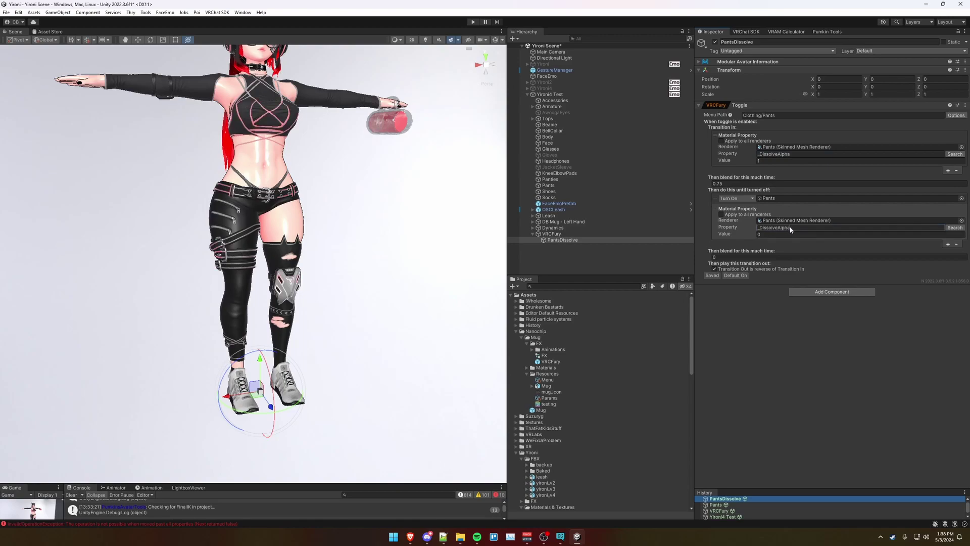
{"action": "left_click", "coordinate": [760, 234]}
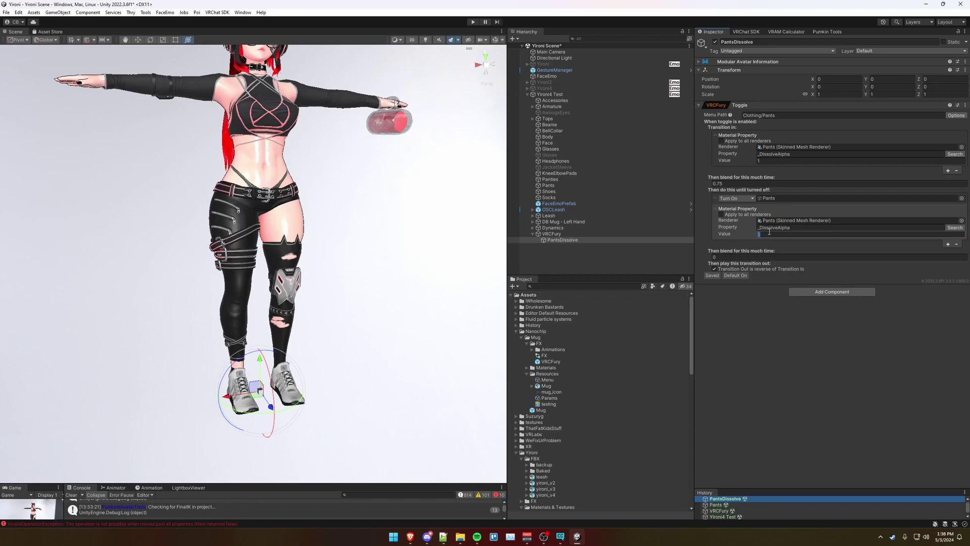
{"action": "left_click", "coordinate": [720, 257]}
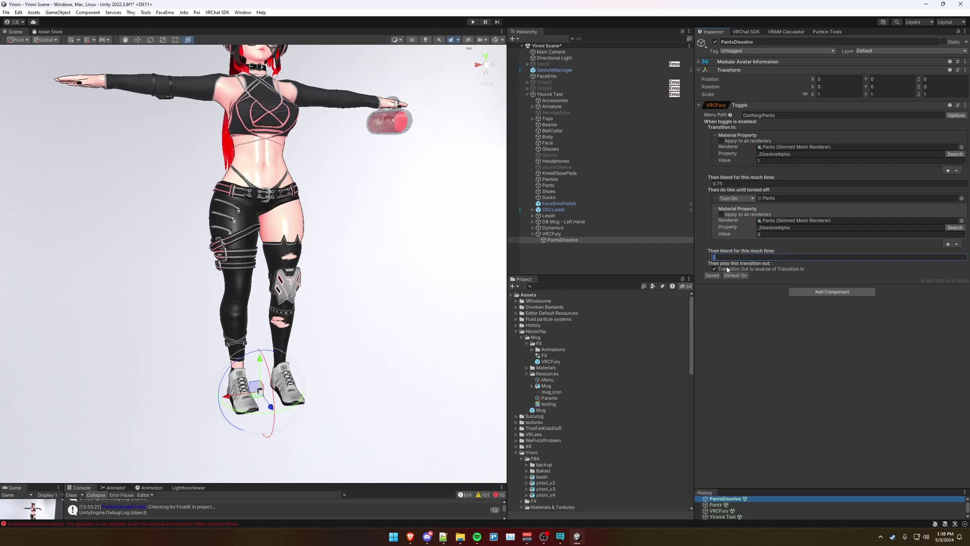
{"action": "type", "text": "0.75"}
{"action": "key", "text": "Return"}
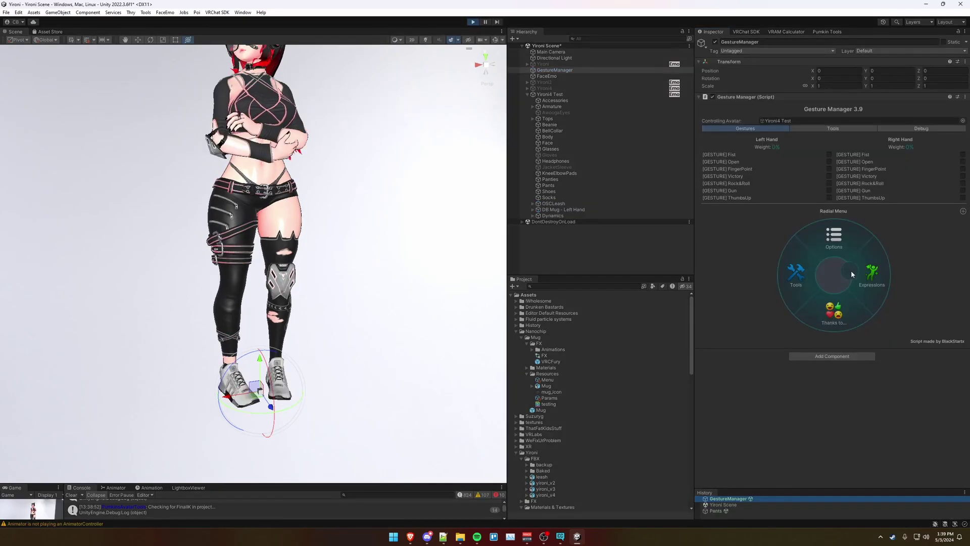
Step: Test the Clothing/Pants toggle in play mode with Gesture Manager's radial menu, switching the pants off and back on
{"action": "left_click", "coordinate": [868, 271]}
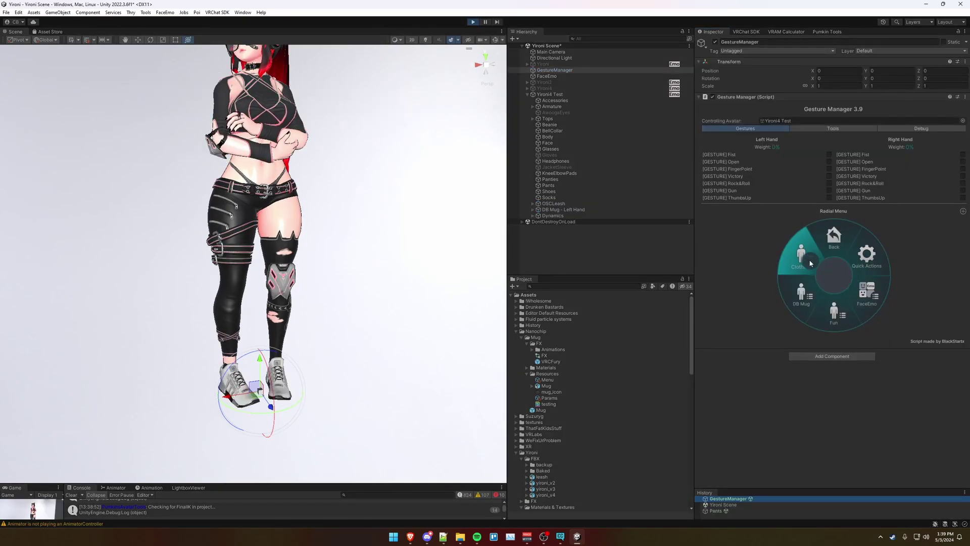
{"action": "left_click", "coordinate": [812, 263]}
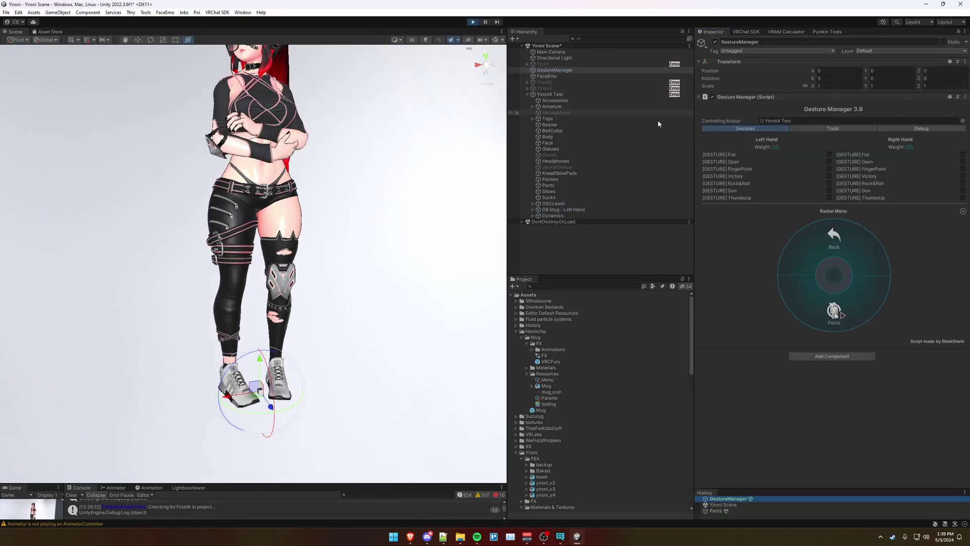
{"action": "left_click", "coordinate": [845, 314]}
{"action": "left_click", "coordinate": [843, 312]}
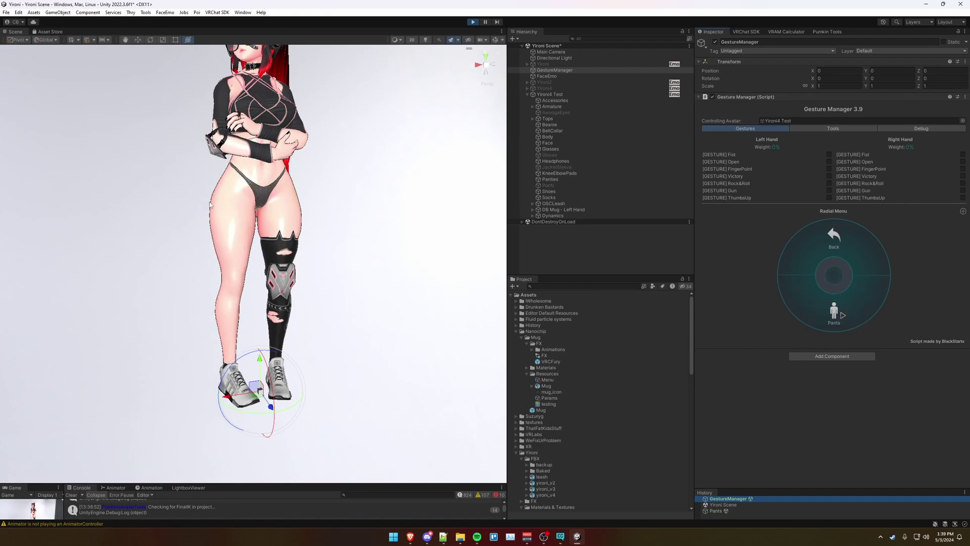
{"action": "left_click", "coordinate": [843, 311]}
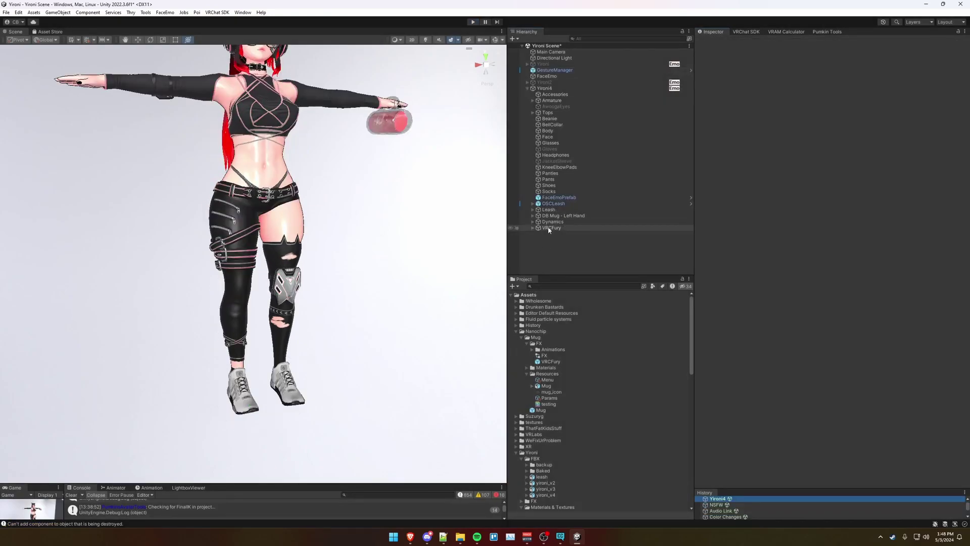
Step: Examine how the Yironi4 avatar's VRCFury toggles are organised, going through the objects from Awooga and Accessories to Avatar Lighting
{"action": "left_click", "coordinate": [549, 228]}
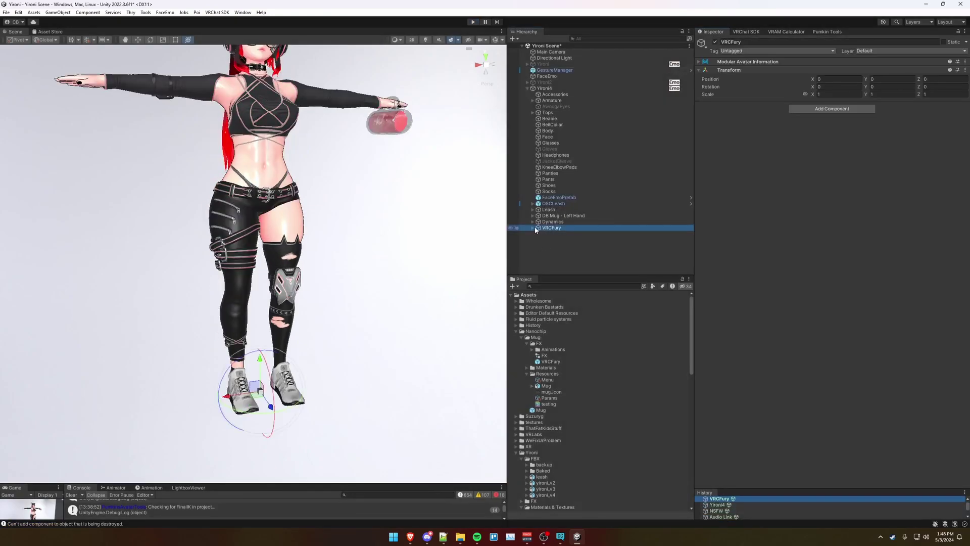
{"action": "left_click", "coordinate": [533, 228]}
{"action": "scroll", "coordinate": [561, 222], "scroll_direction": "down", "scroll_amount": 2}
{"action": "left_click", "coordinate": [565, 222]}
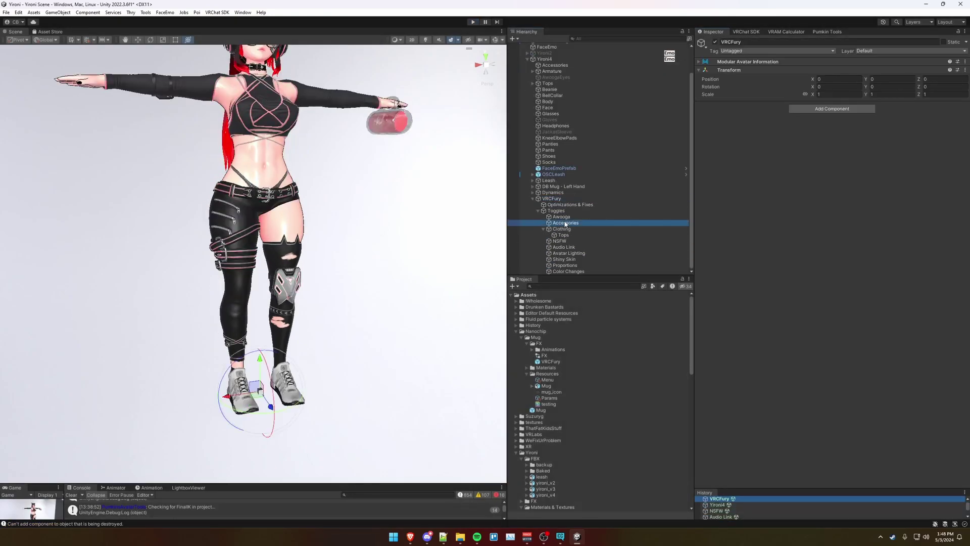
{"action": "left_click", "coordinate": [561, 217]}
{"action": "left_click", "coordinate": [565, 223]}
{"action": "left_click", "coordinate": [562, 229]}
{"action": "left_click", "coordinate": [564, 235]}
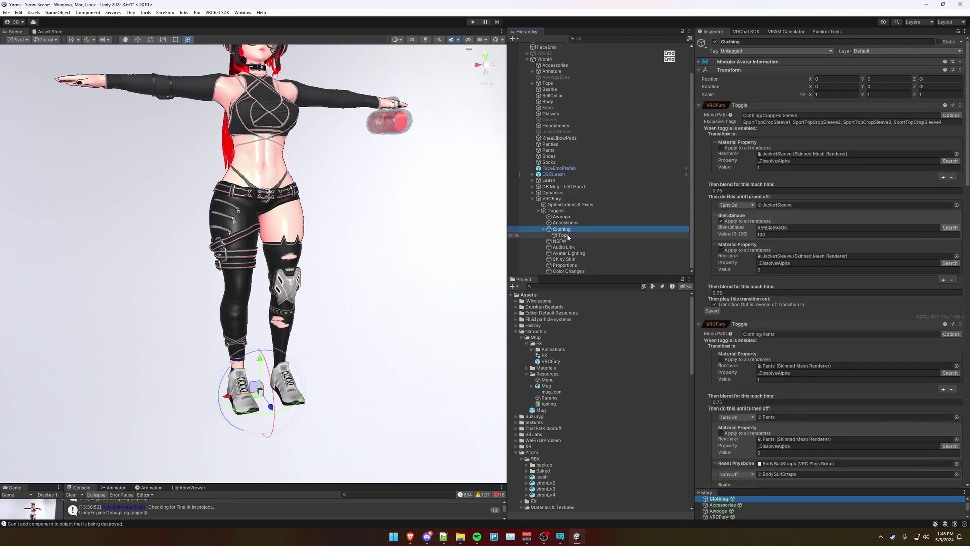
{"action": "left_click", "coordinate": [566, 241]}
{"action": "left_click", "coordinate": [563, 247]}
{"action": "left_click", "coordinate": [569, 254]}
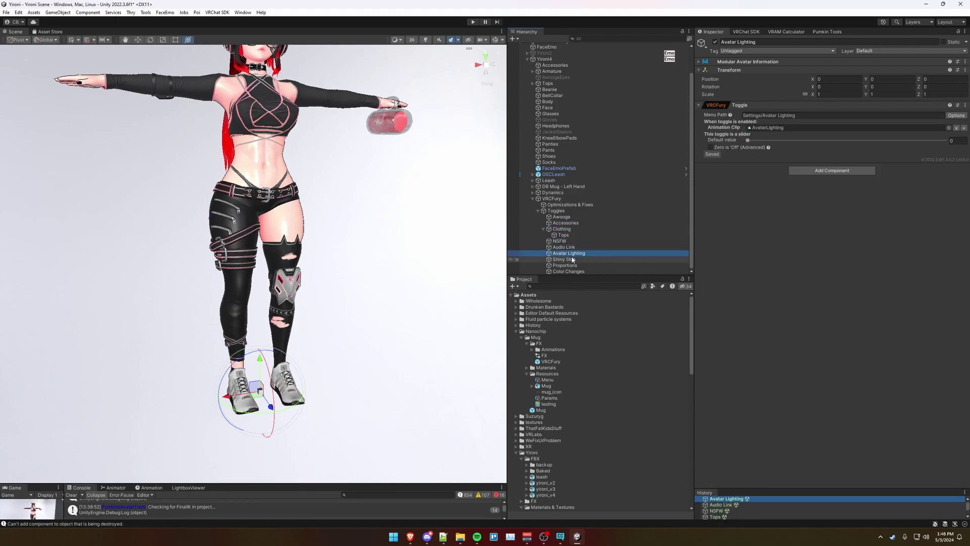
Step: Inspect the Playable Layers in the Yironi4 avatar's VRC Avatar Descriptor
{"action": "left_click", "coordinate": [544, 59]}
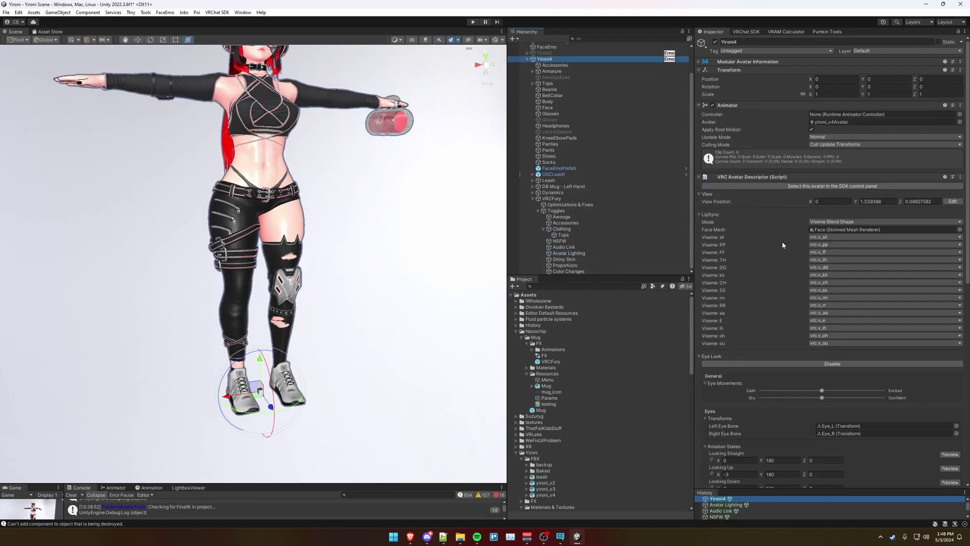
{"action": "scroll", "coordinate": [783, 294], "scroll_direction": "down", "scroll_amount": 5}
{"action": "scroll", "coordinate": [783, 295], "scroll_direction": "down", "scroll_amount": 5}
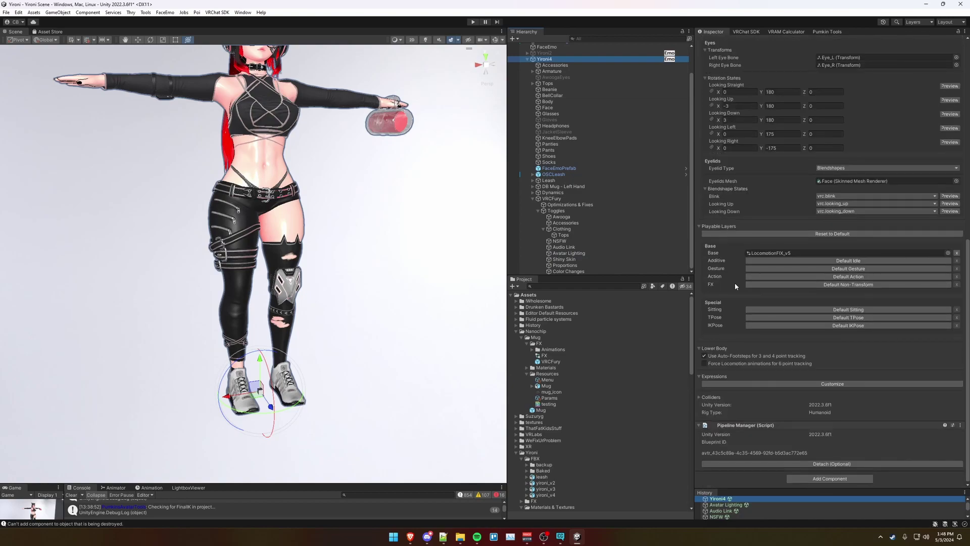